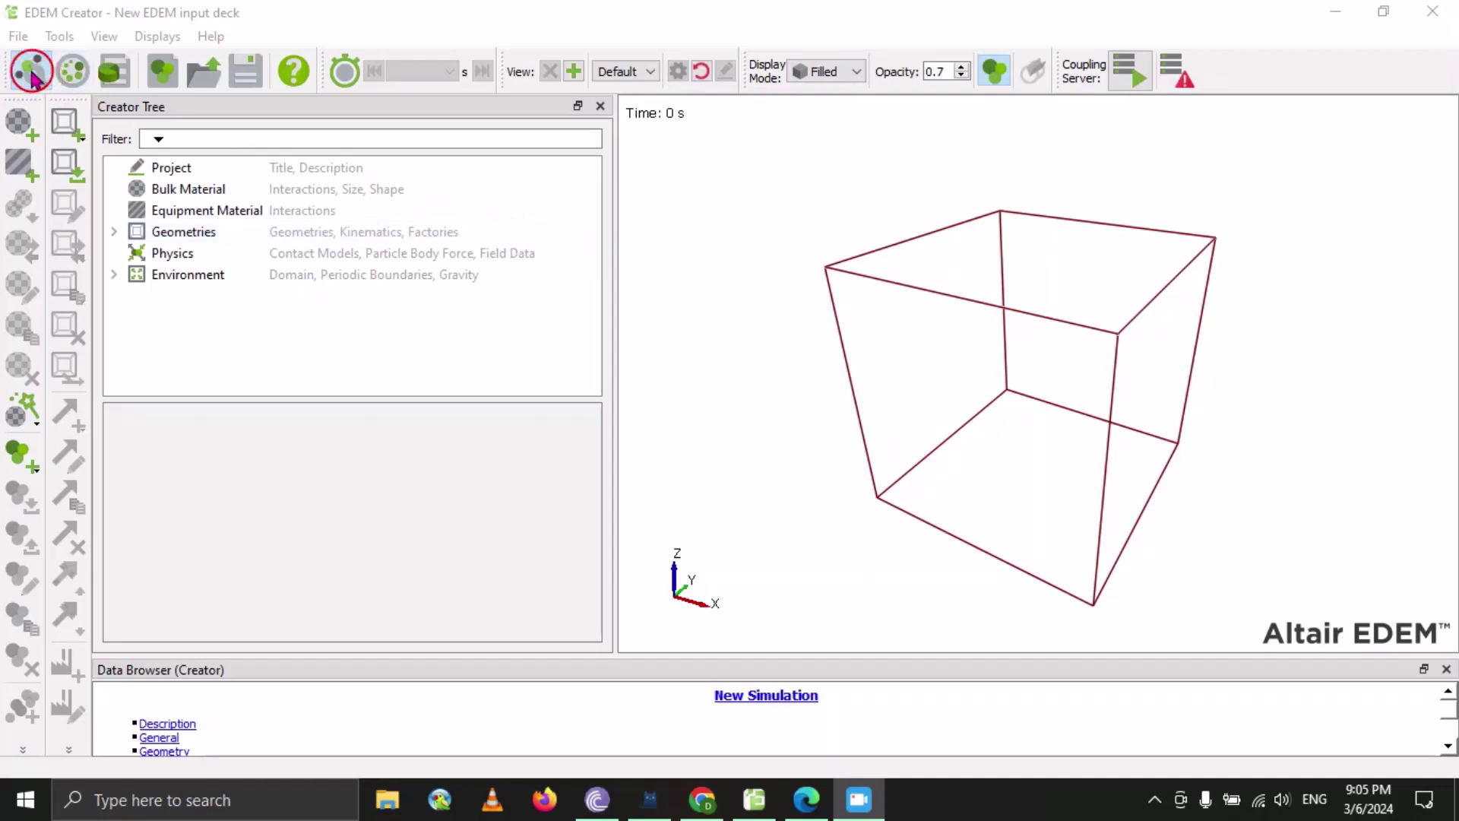
click(71, 73)
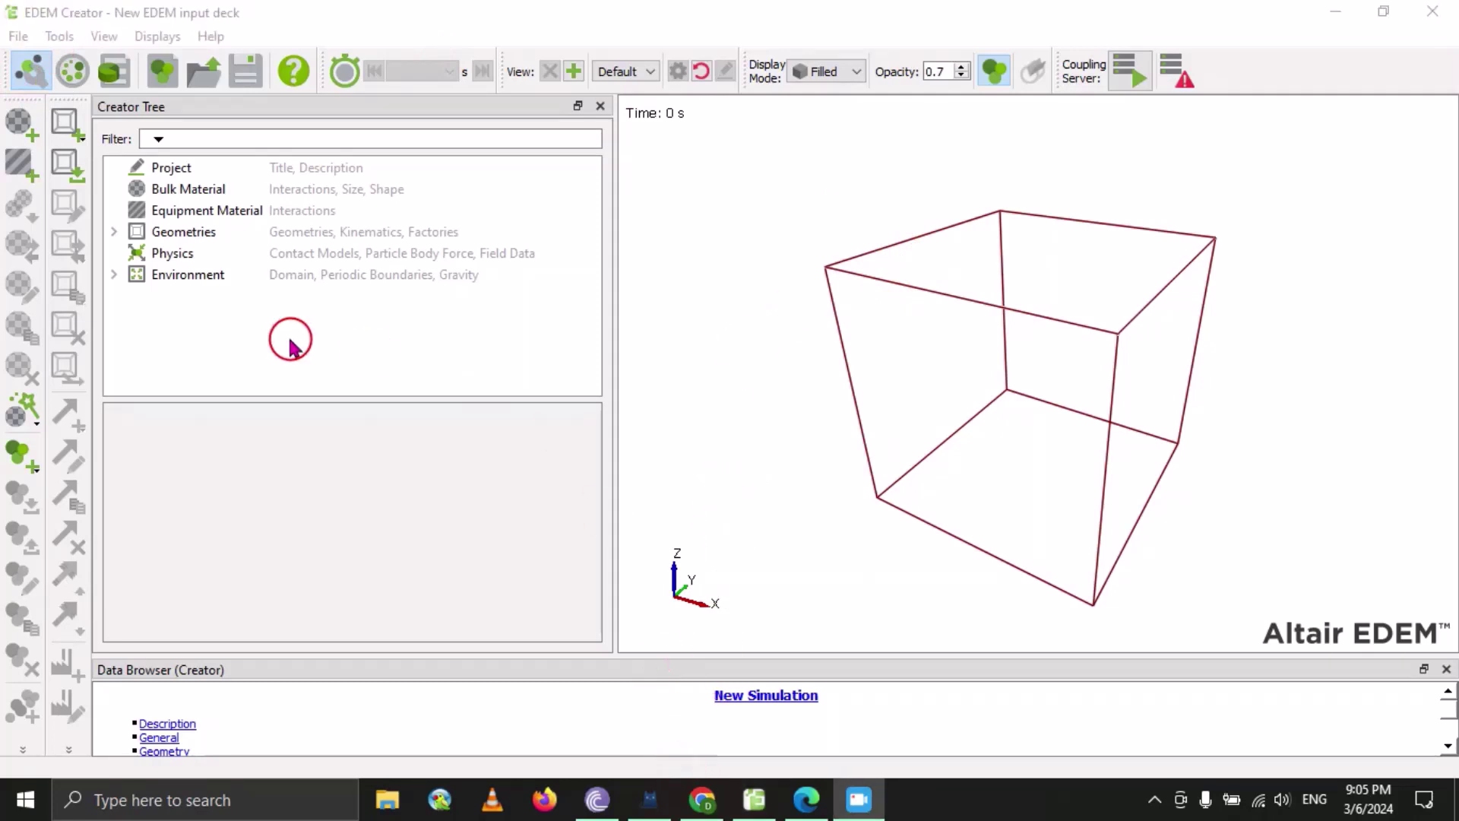
click(20, 35)
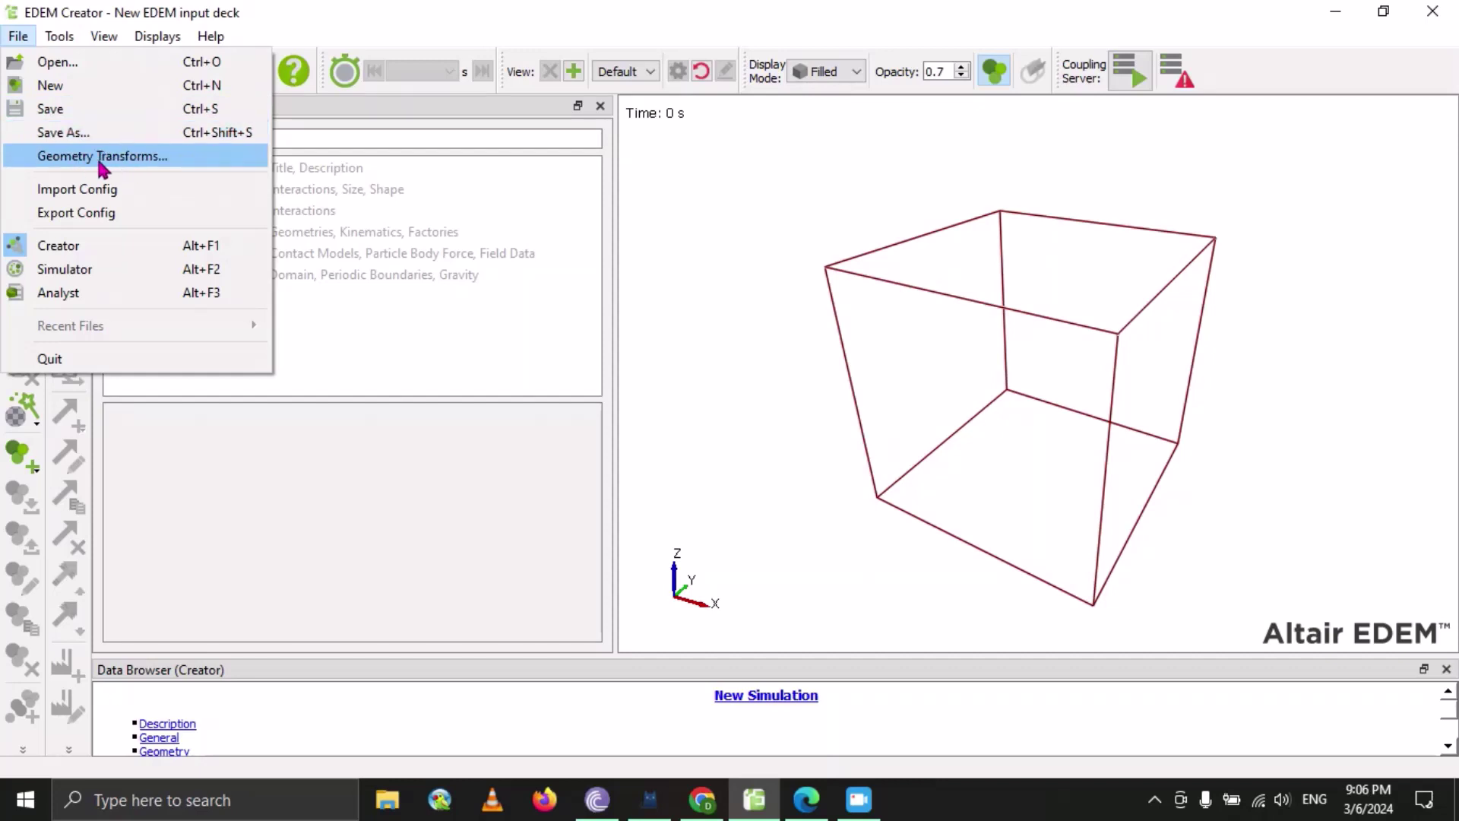
click(69, 157)
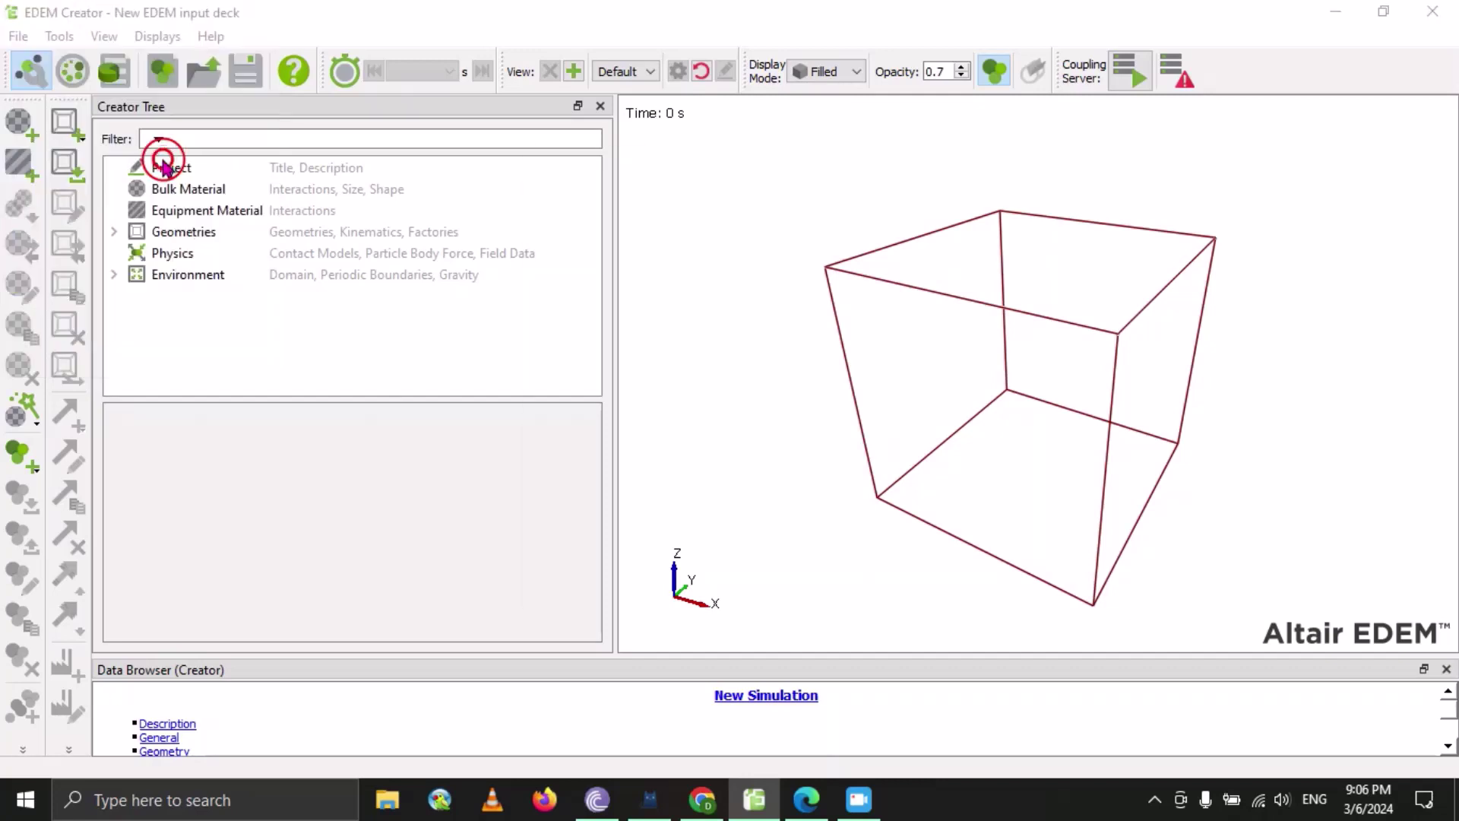
click(911, 159)
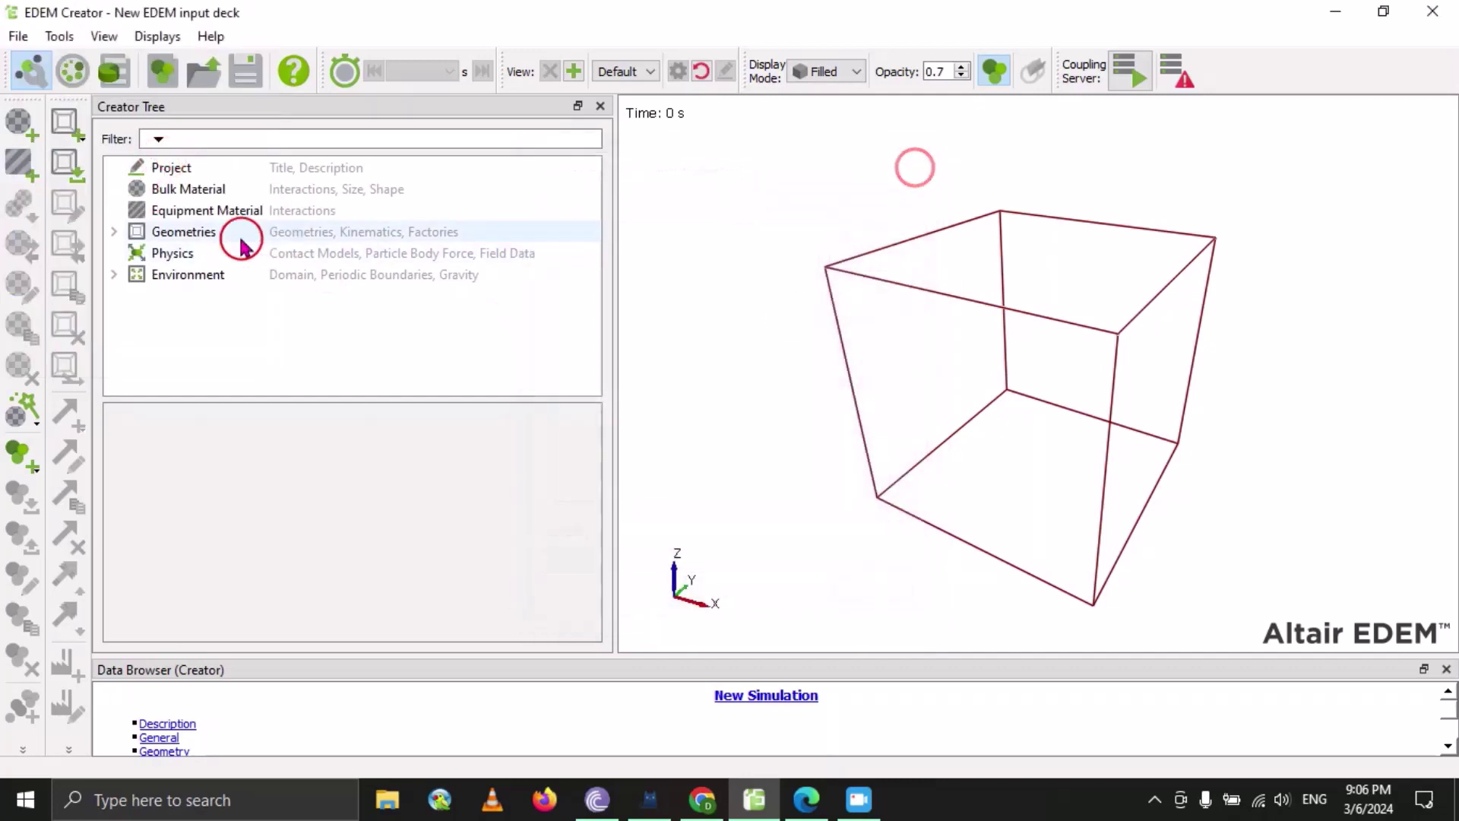
click(18, 35)
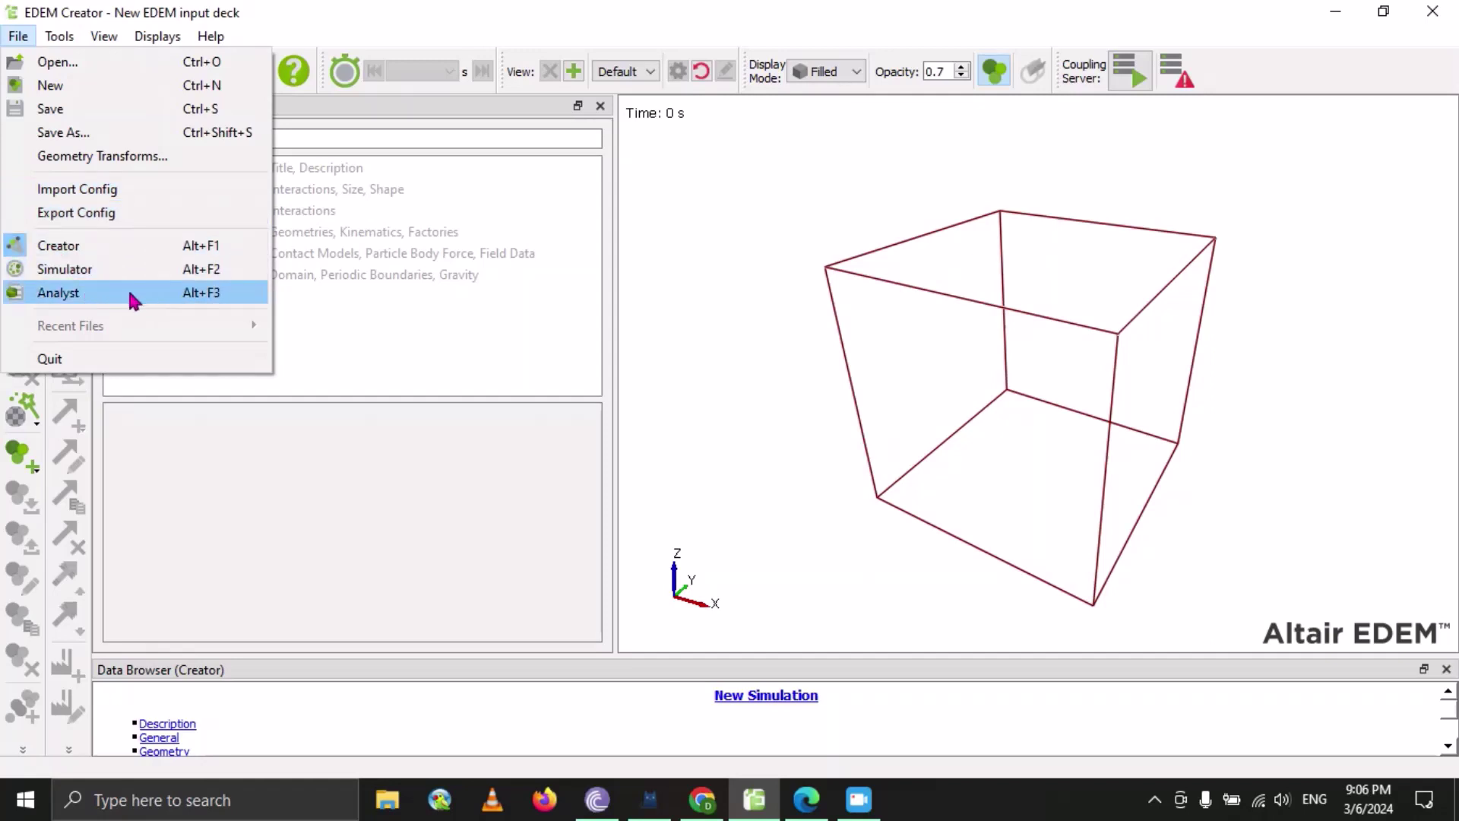
click(651, 260)
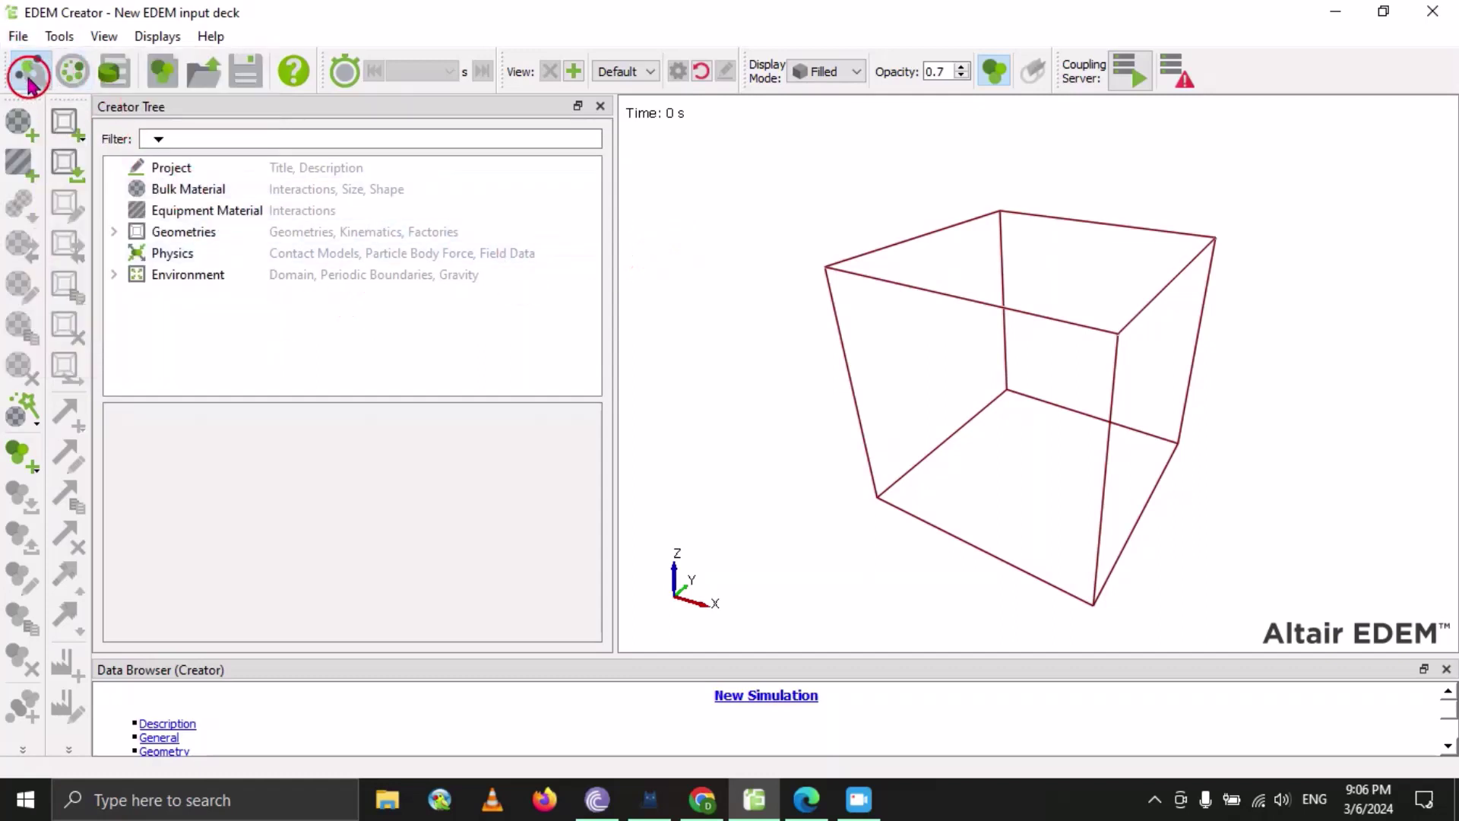
click(18, 35)
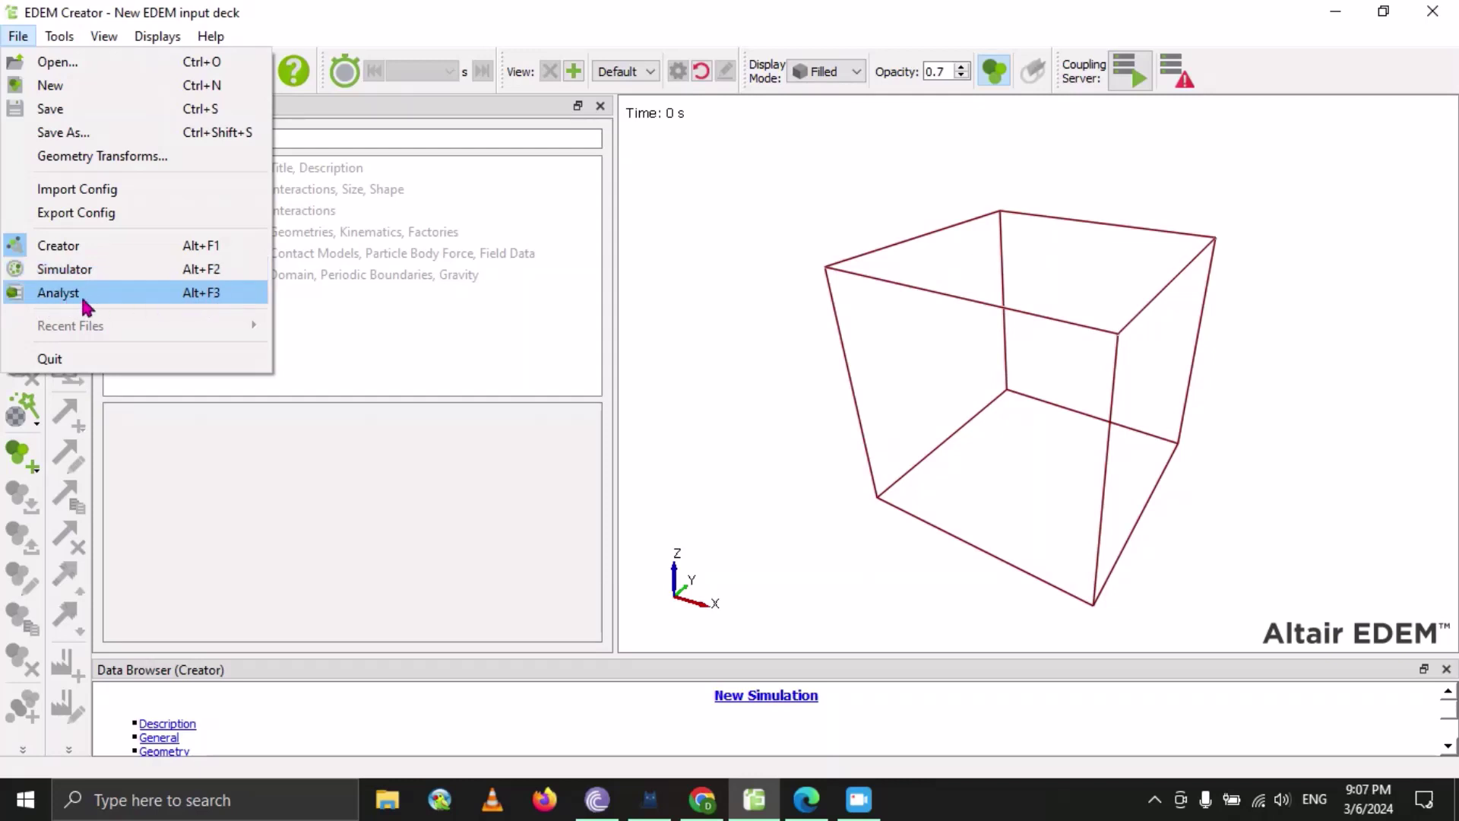
click(73, 364)
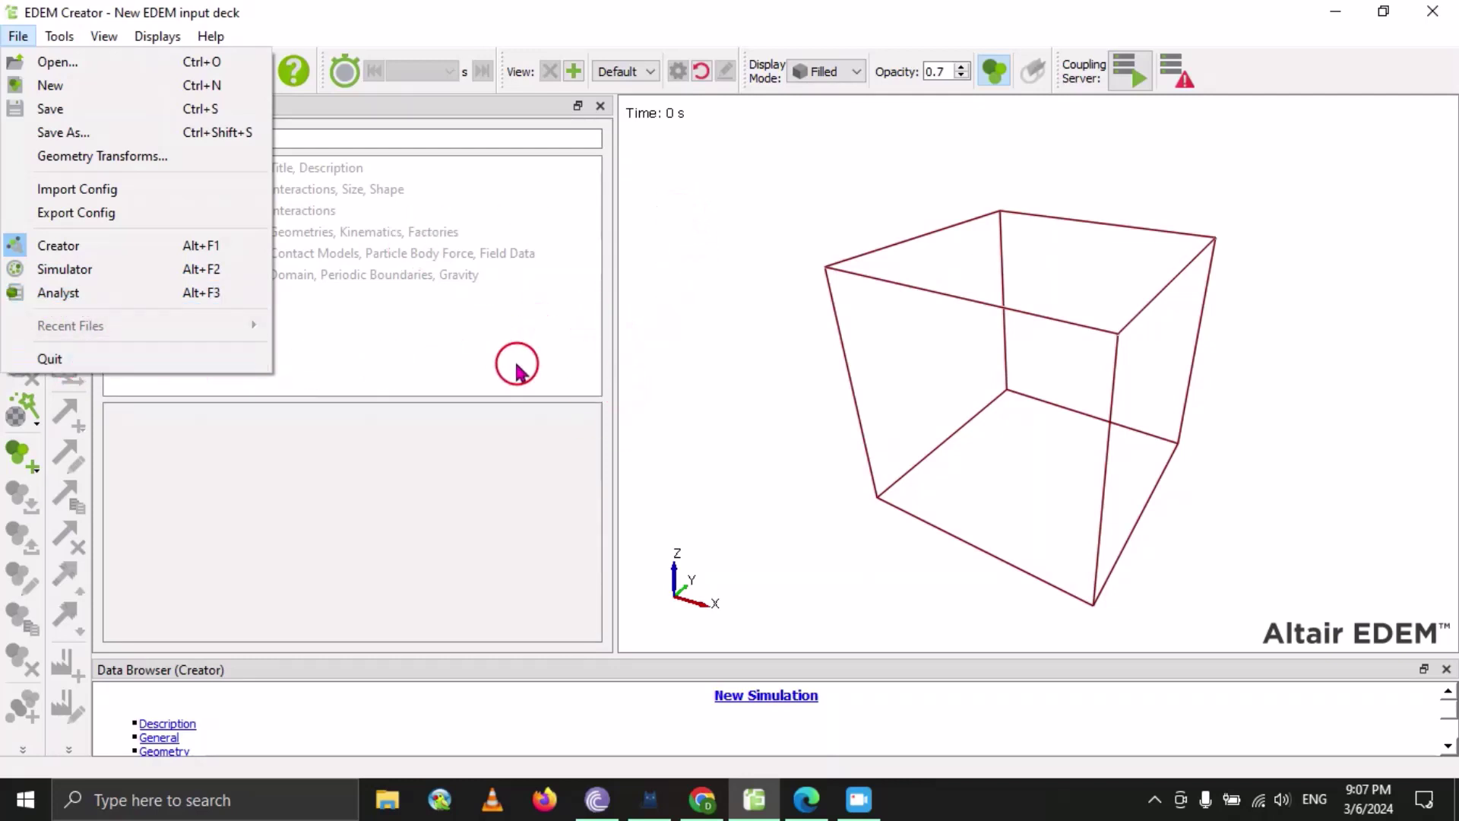
click(723, 325)
Open the program options and review the Units, Additional Components and Data Browser settings.
click(60, 38)
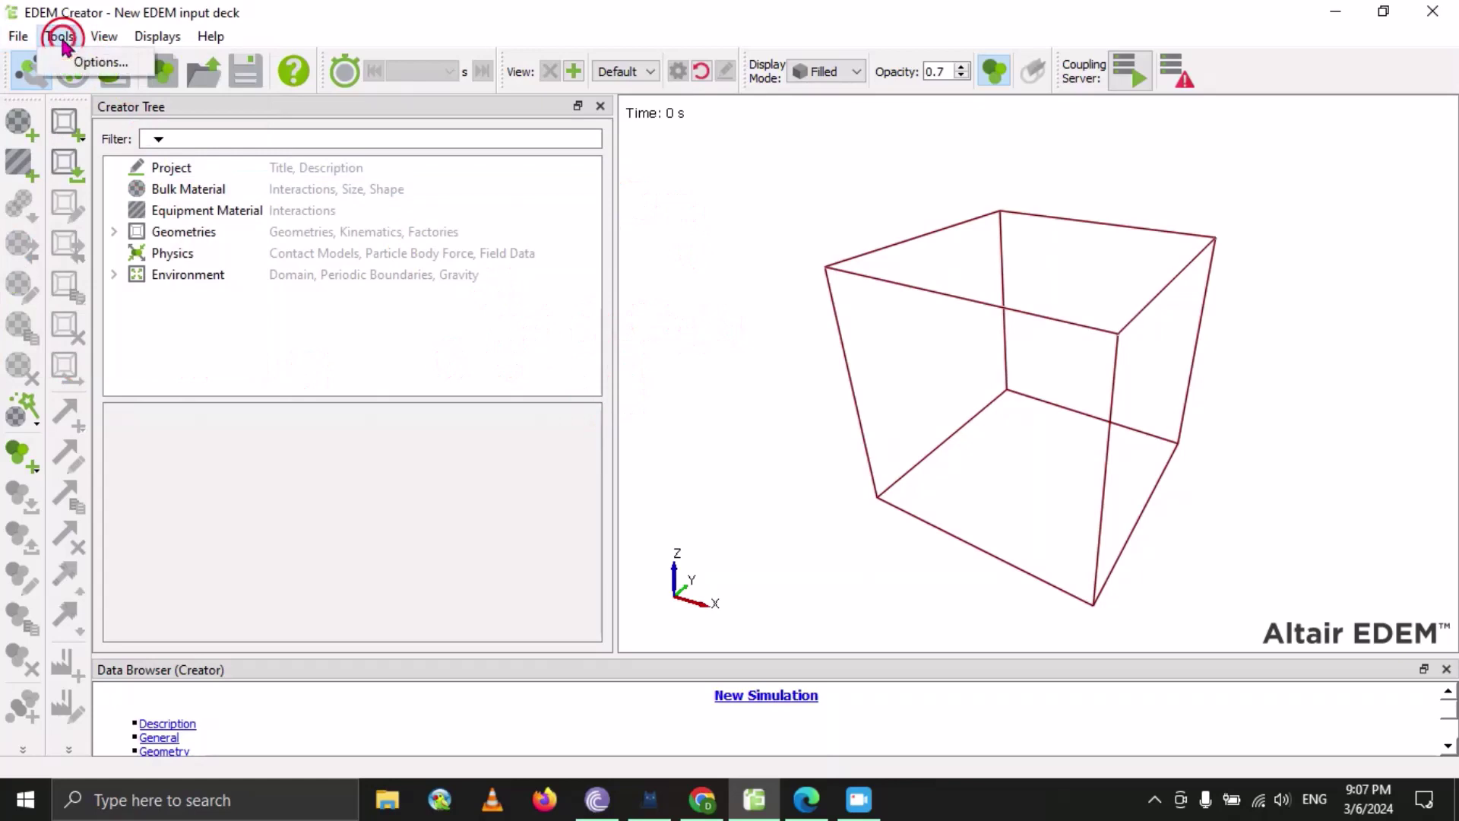
click(98, 63)
drag(602, 19, 586, 74)
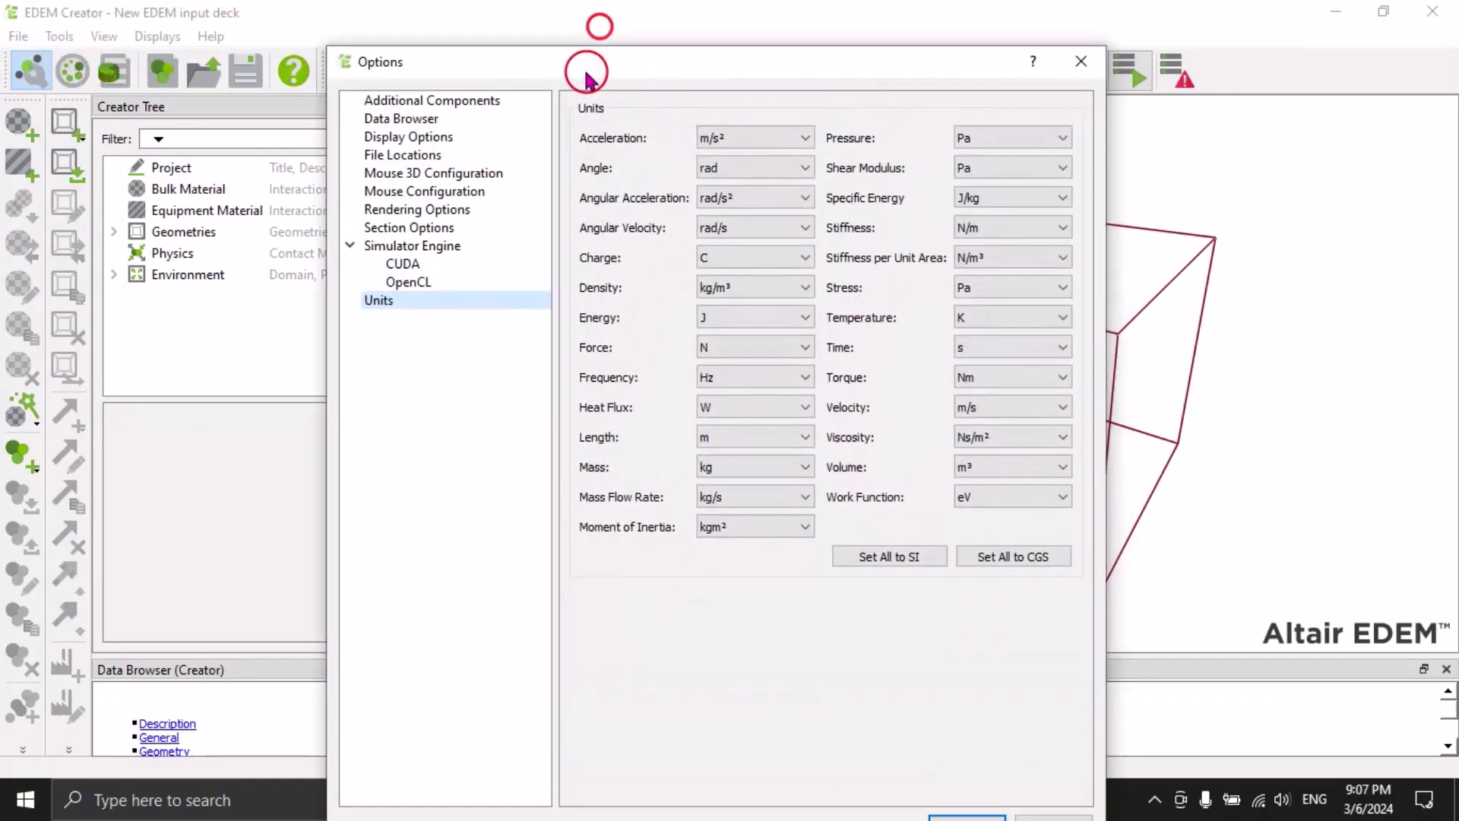
click(491, 114)
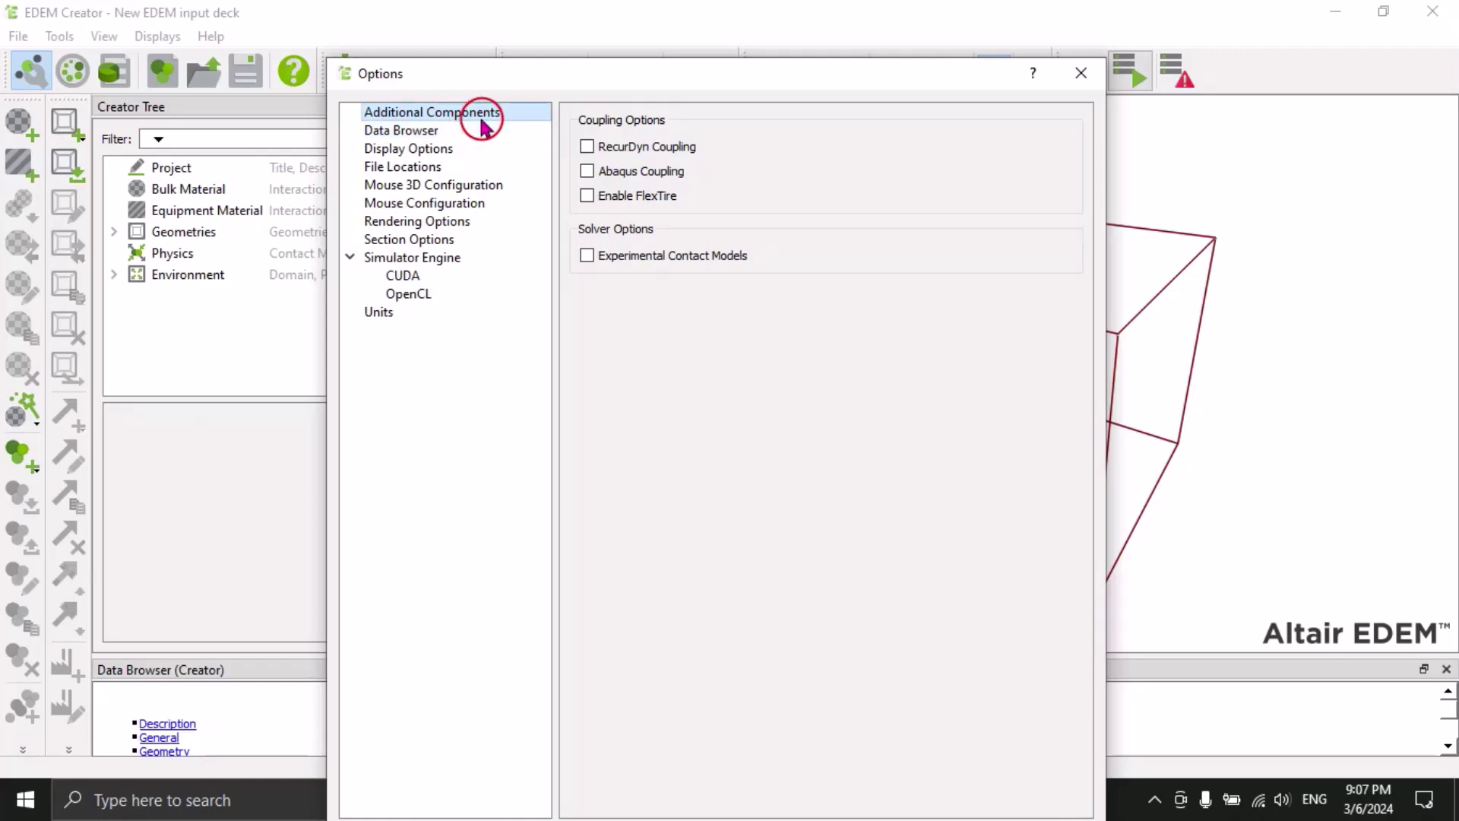
click(418, 135)
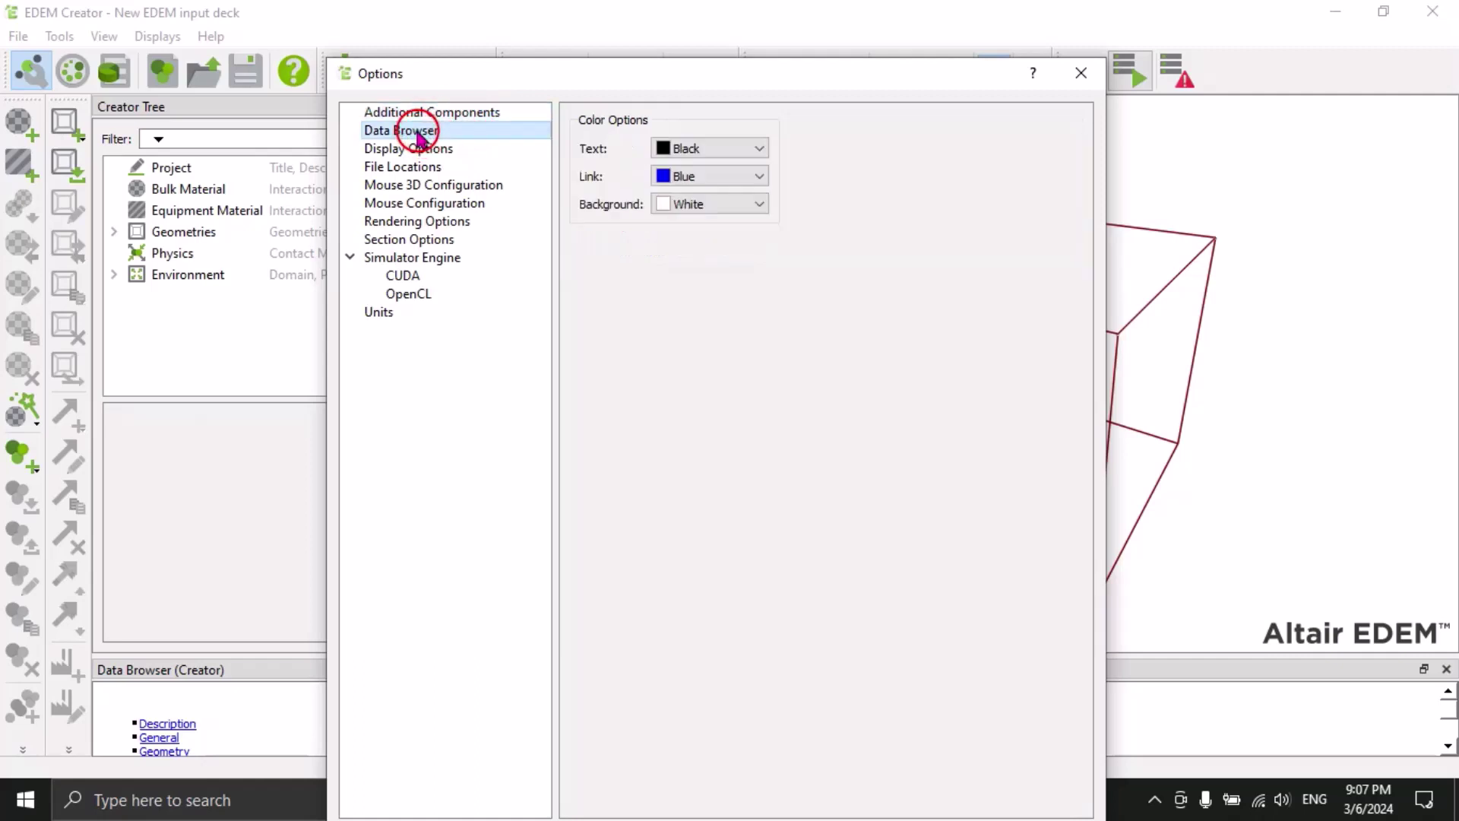
In the display options, switch the default view projection to Orthographic and back to Perspective.
click(420, 150)
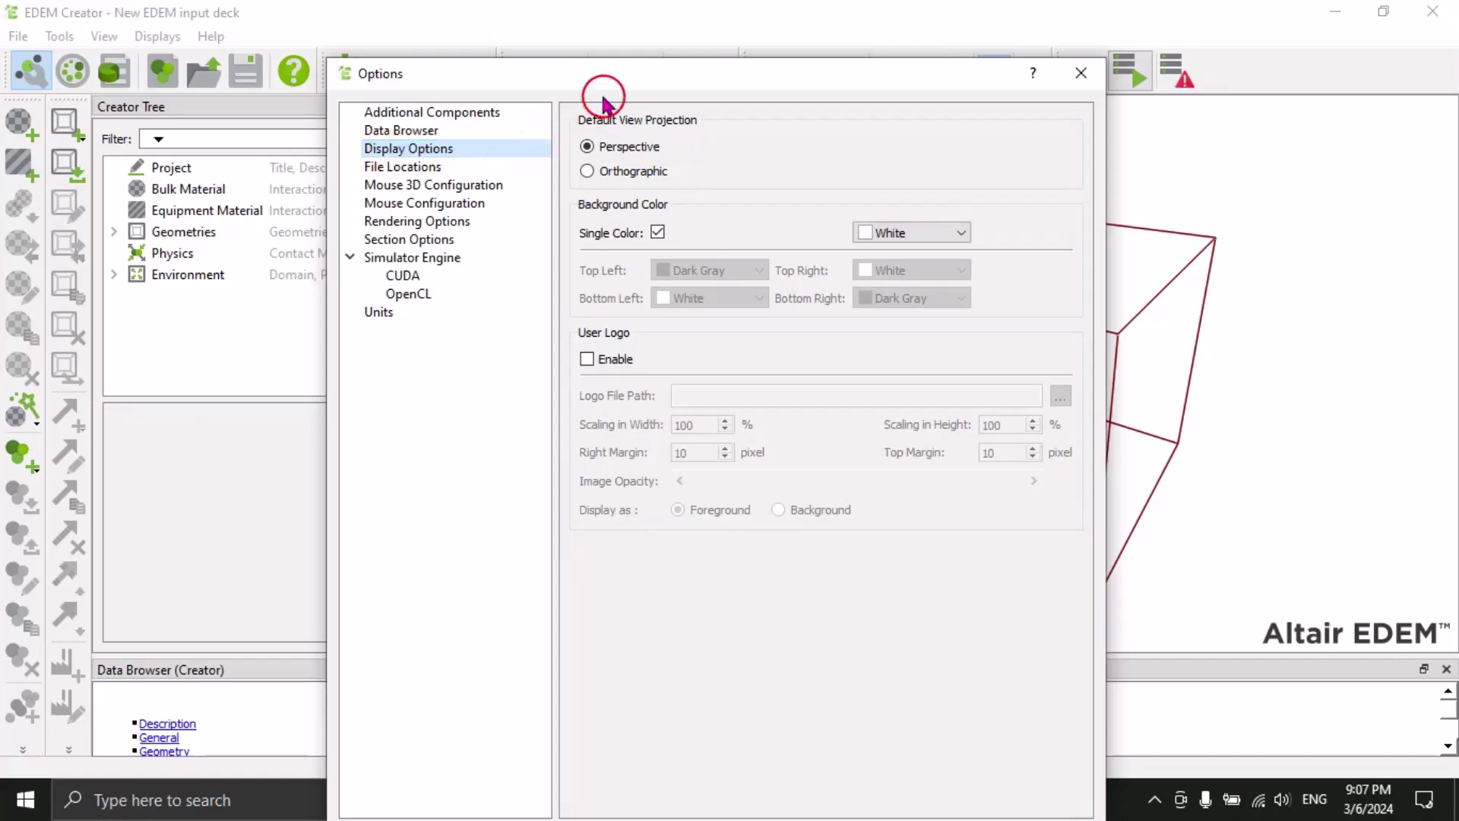
drag(609, 78, 495, 31)
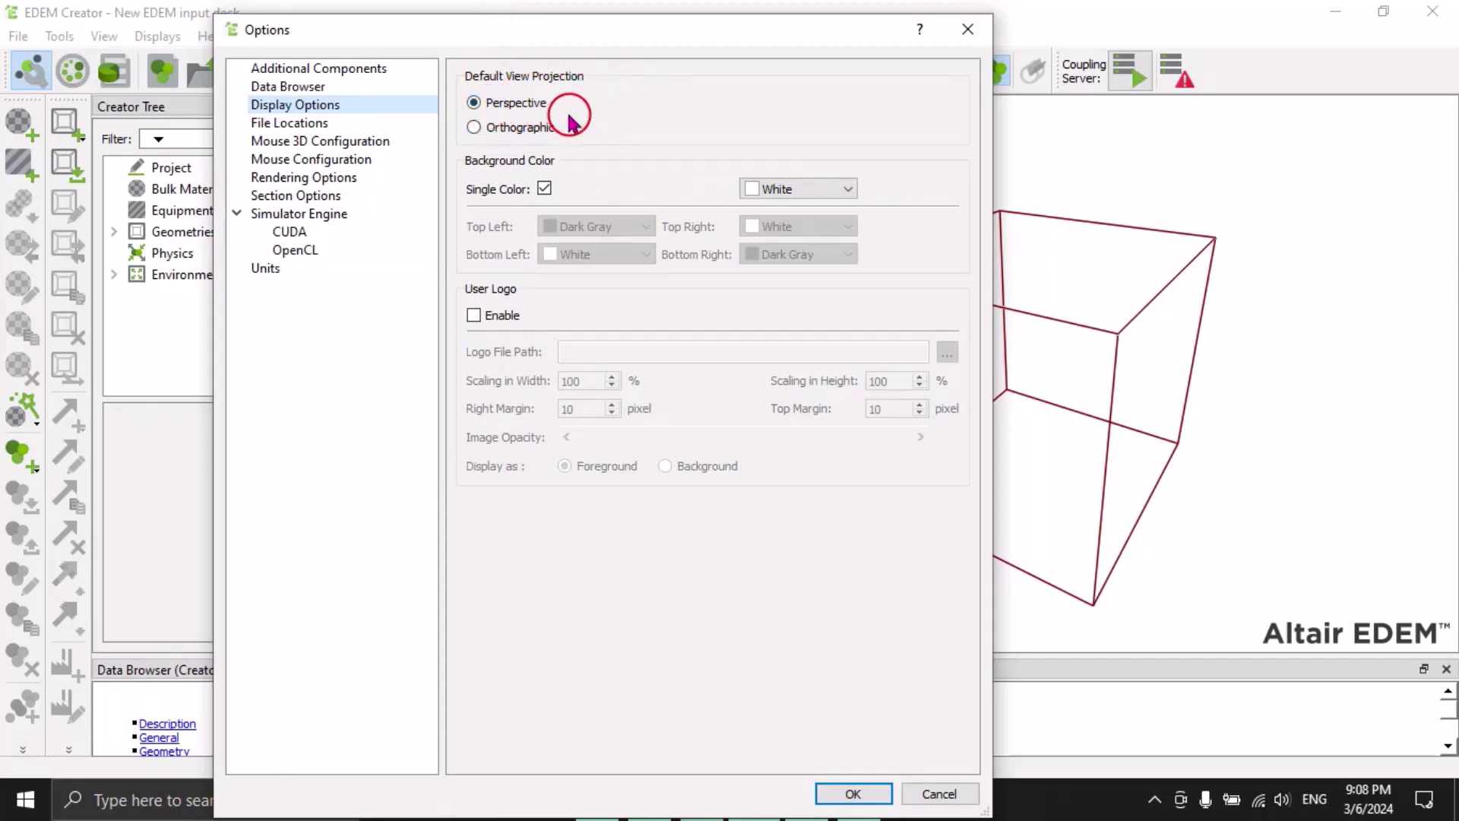
click(473, 128)
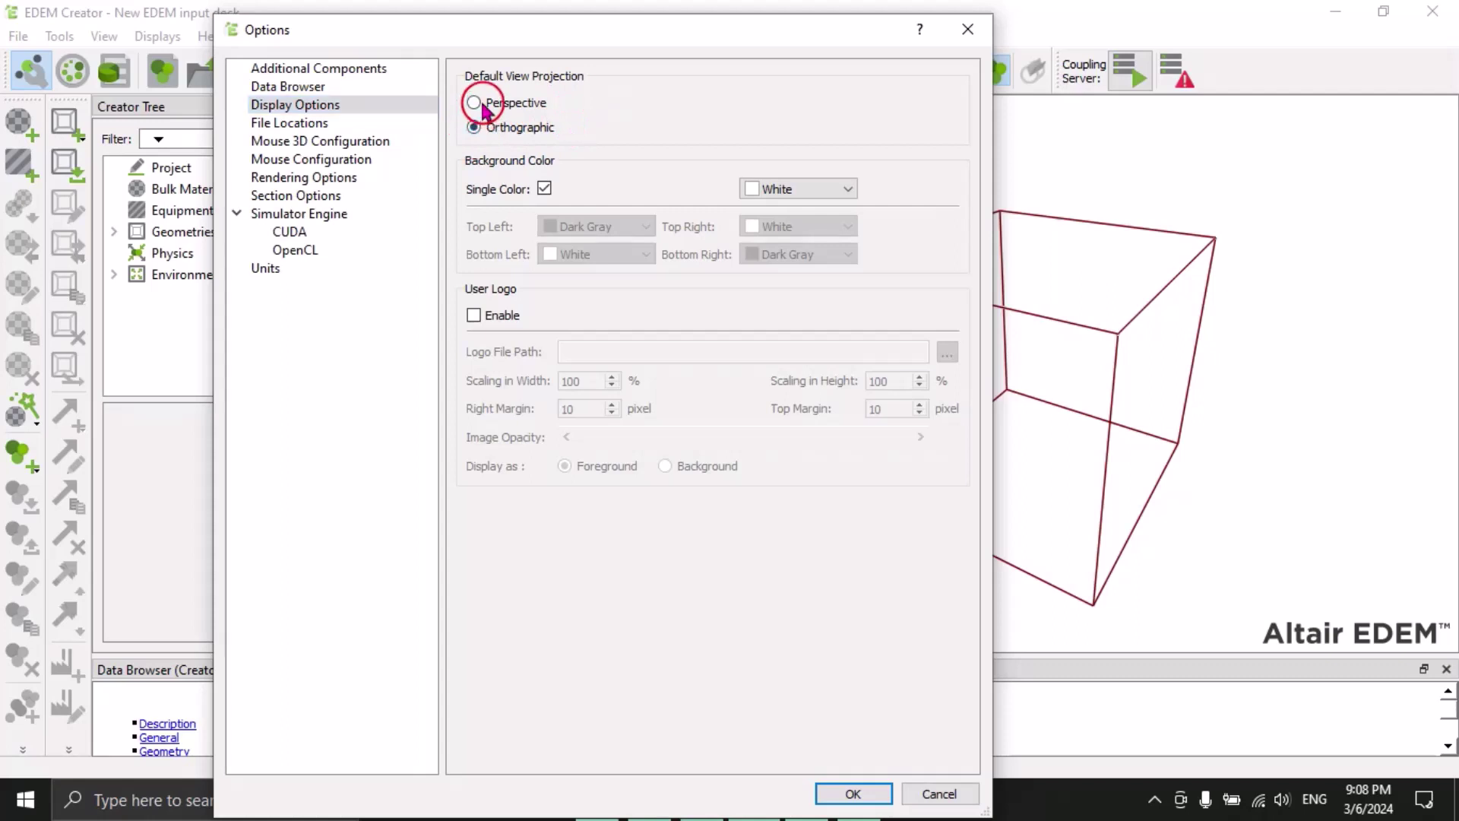
click(473, 103)
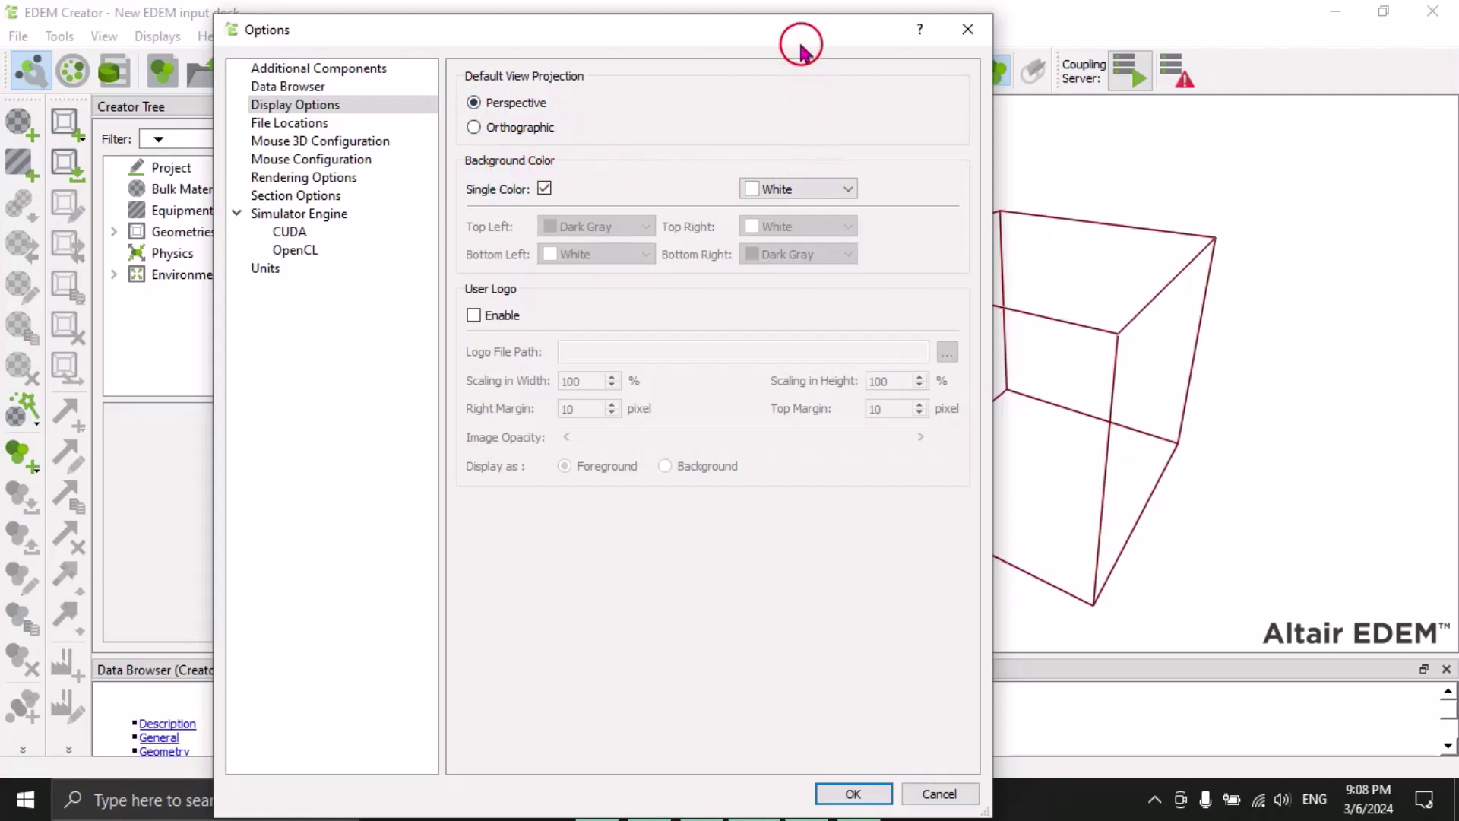
Set the single background color of the viewer to Light Gray and apply the options.
drag(798, 39, 609, 49)
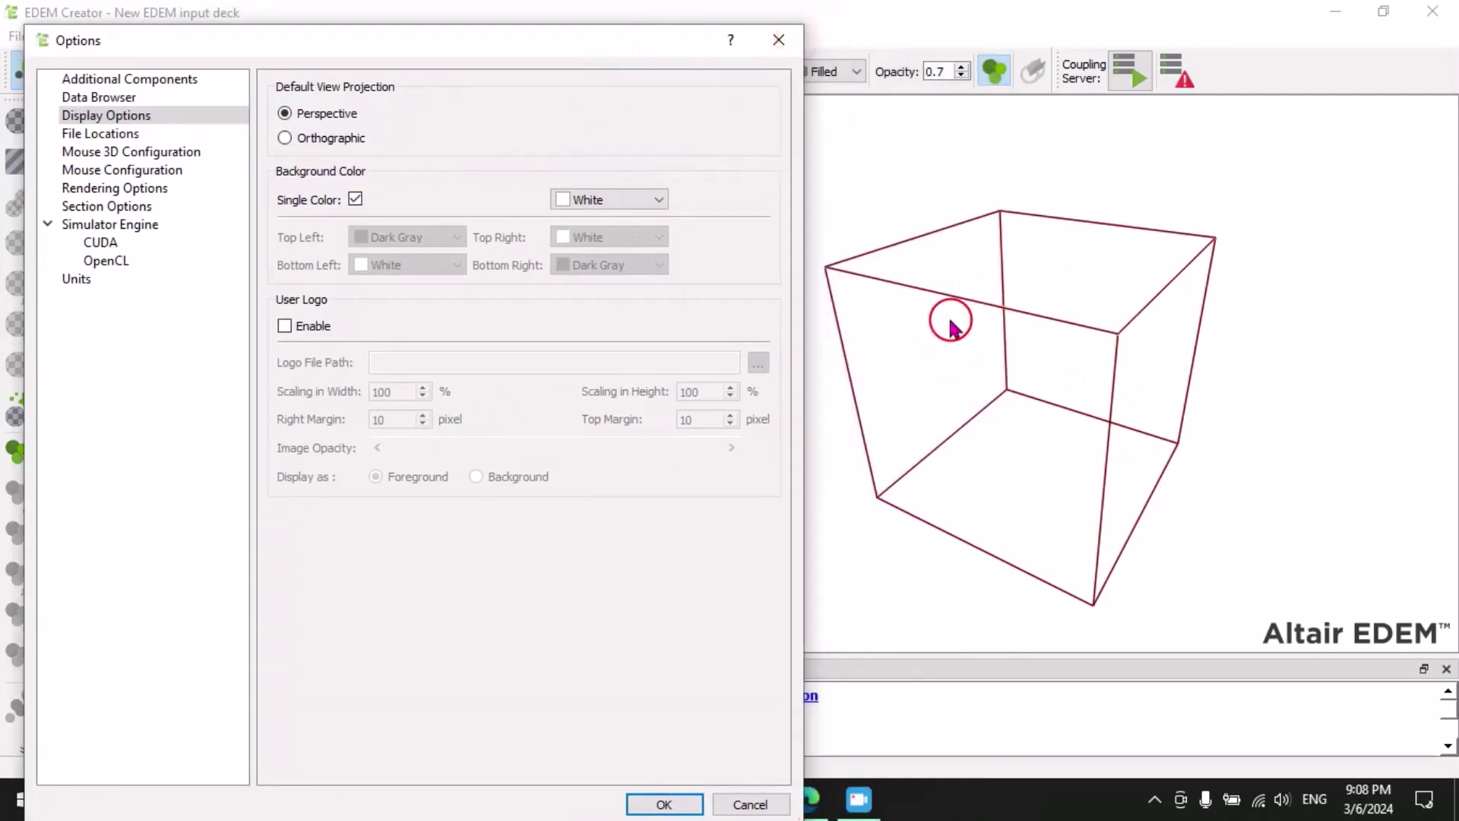
click(635, 202)
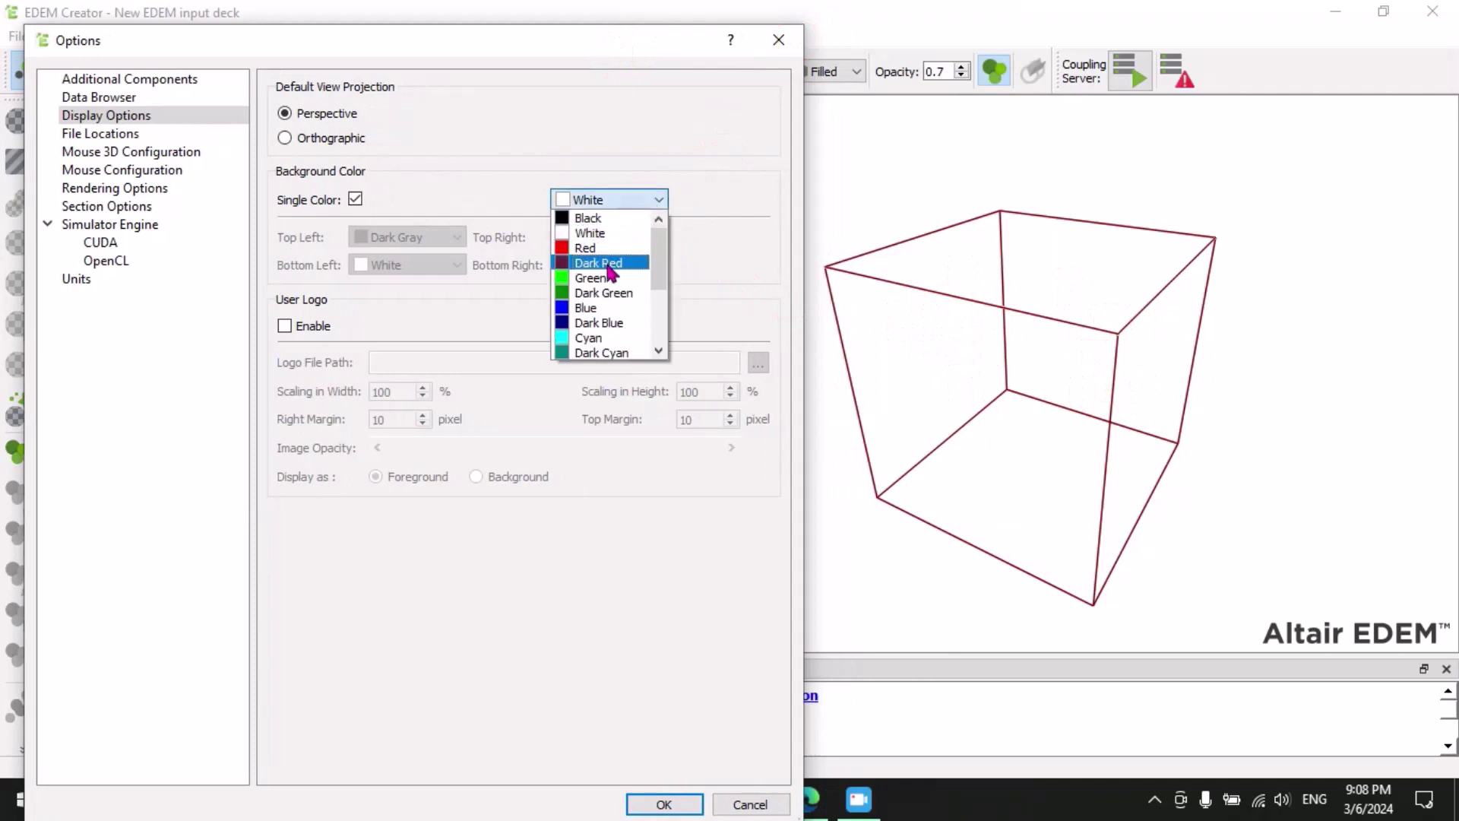
scroll(635, 288, down, 3)
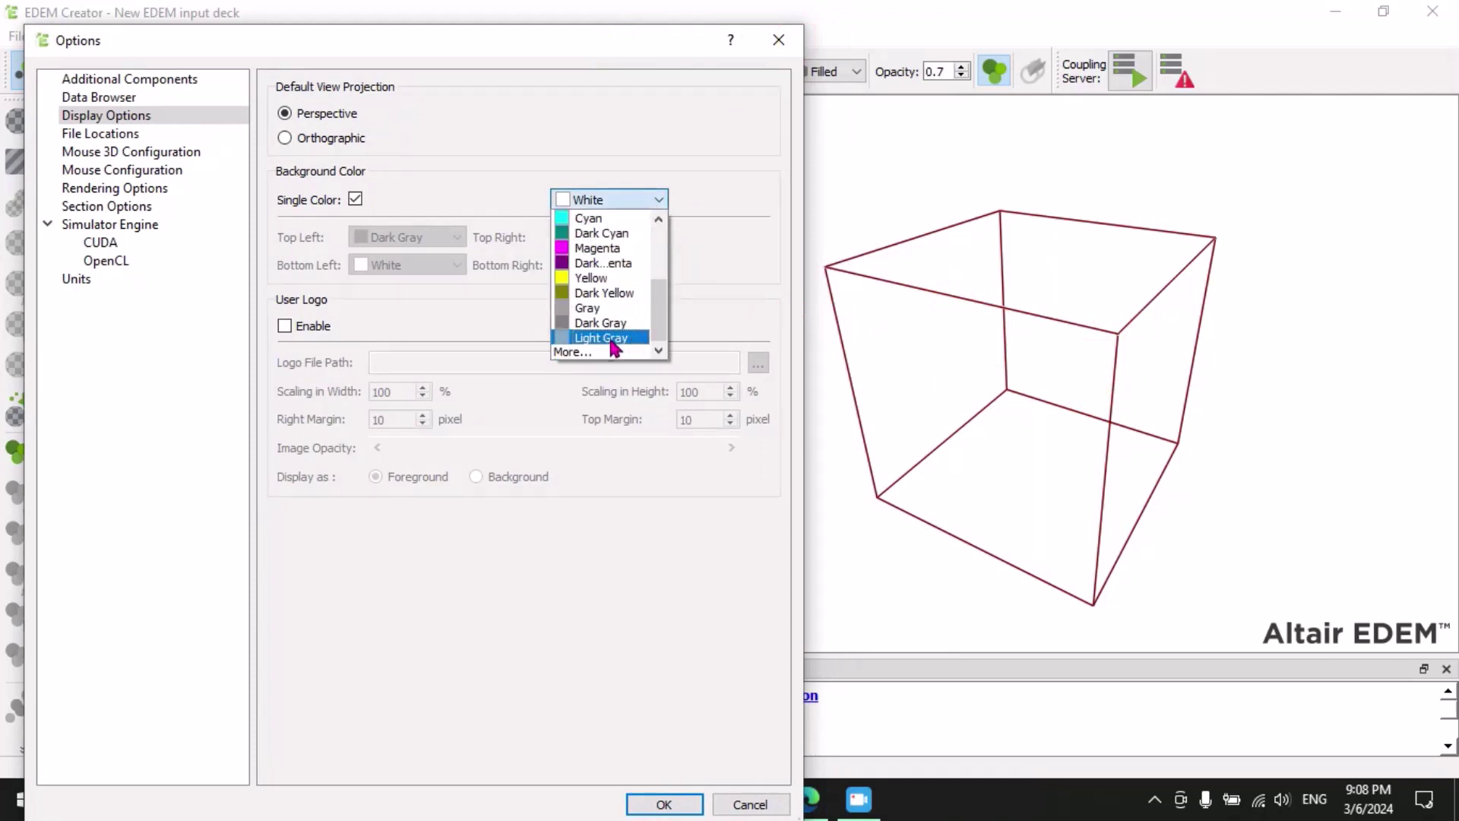
click(615, 338)
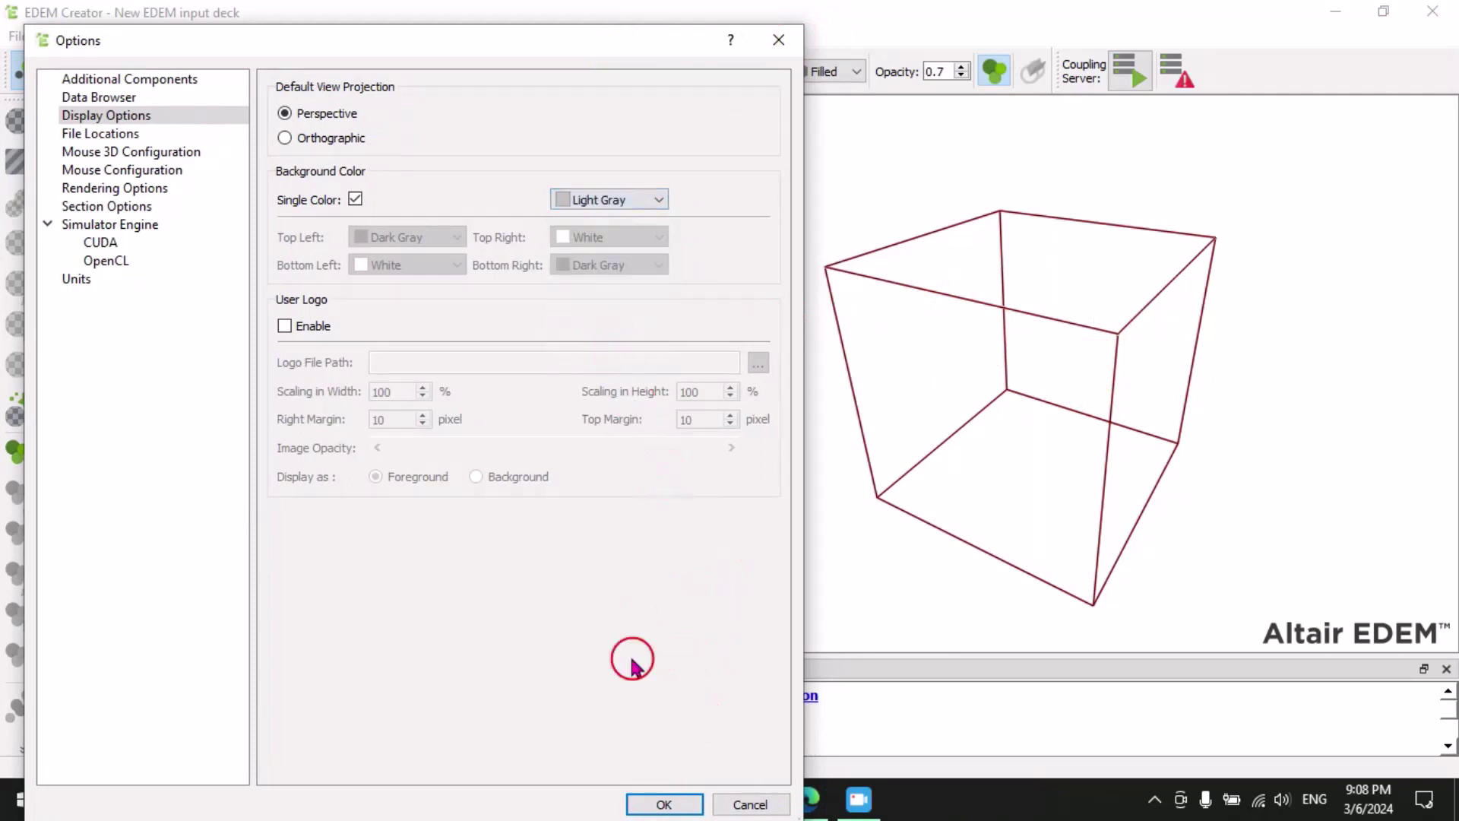
click(642, 804)
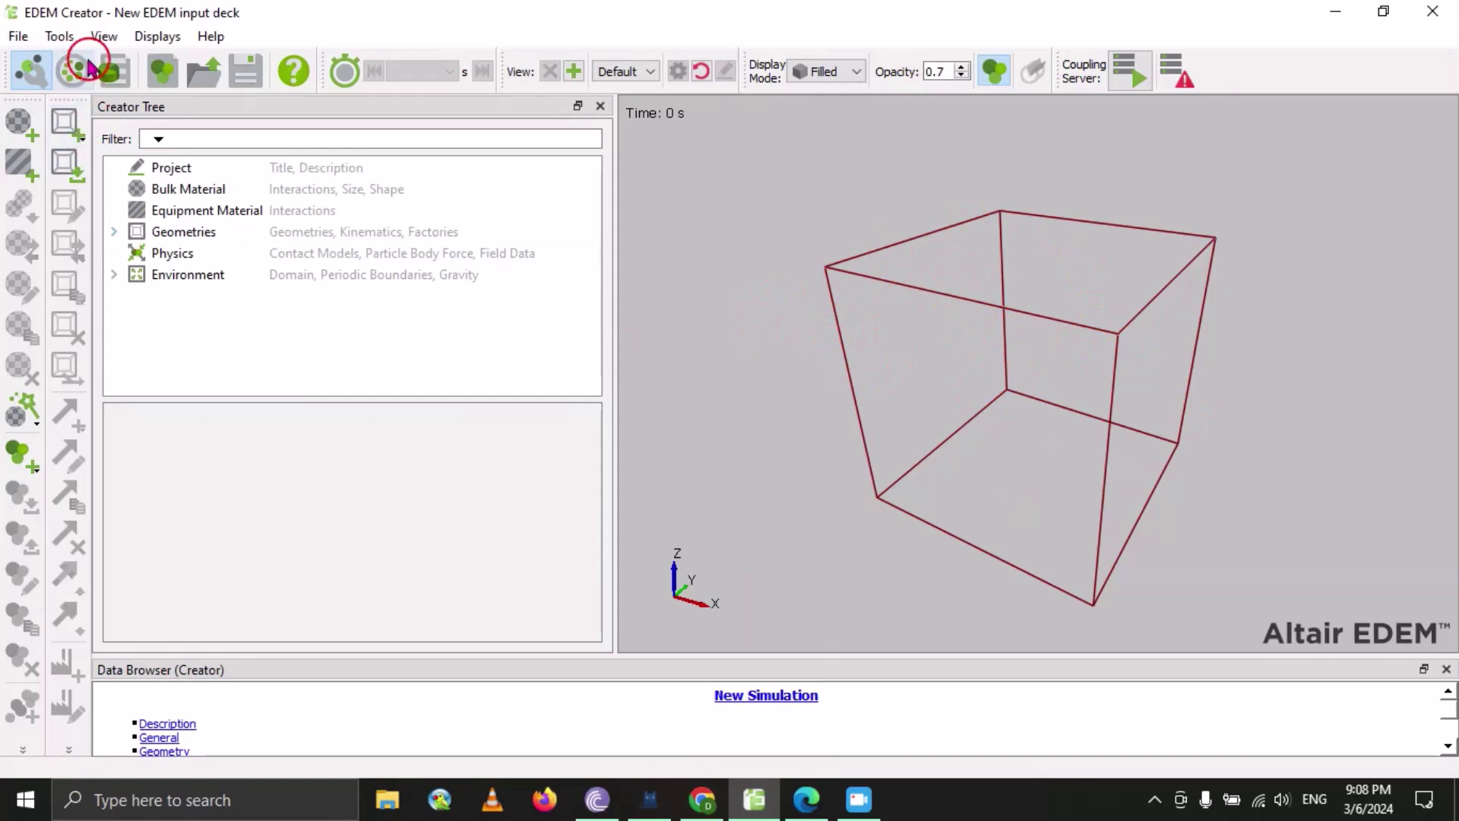
Reopen the display options, set the single background color back to White and apply it.
click(104, 36)
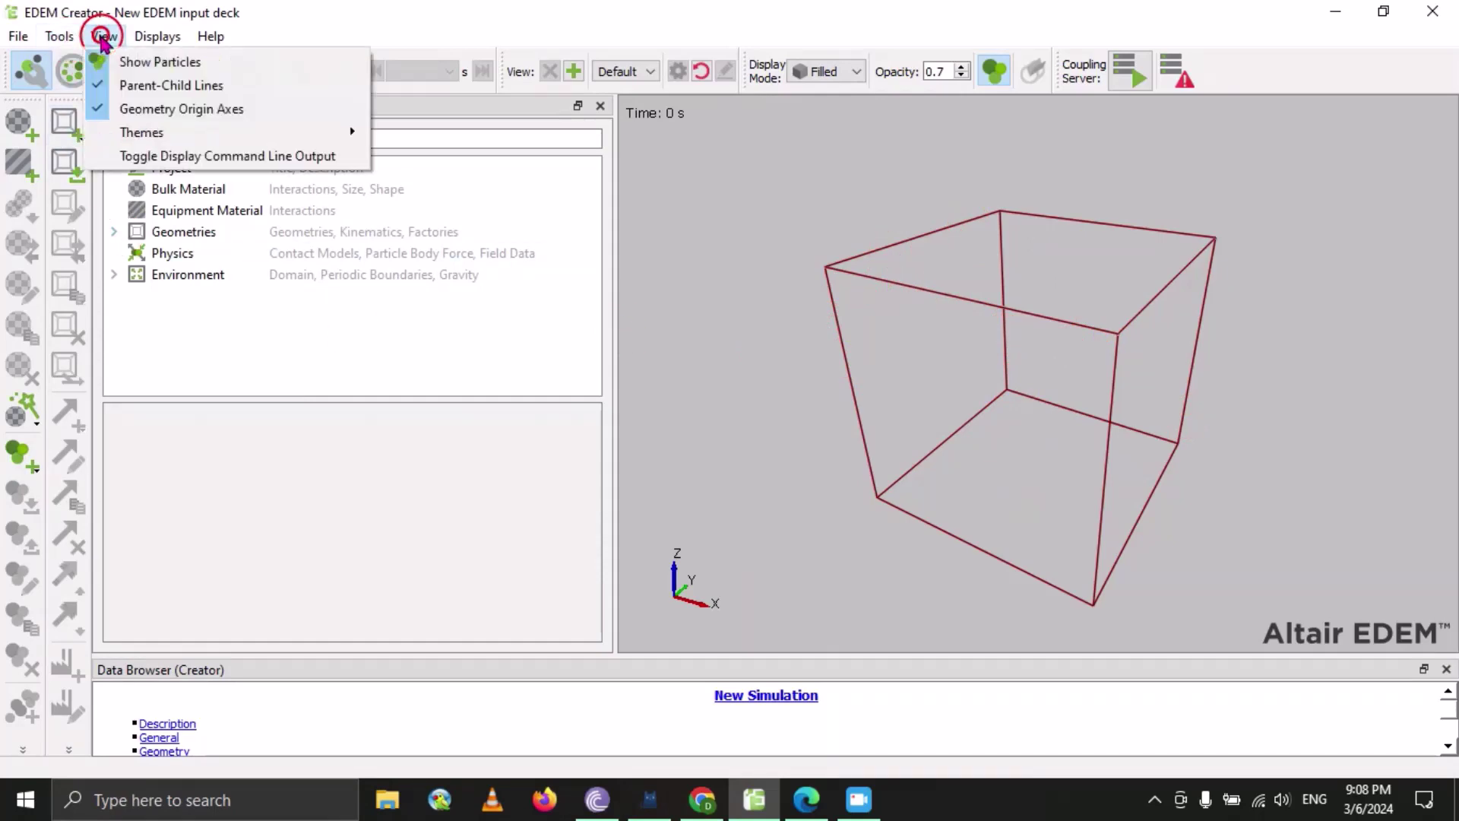
click(80, 62)
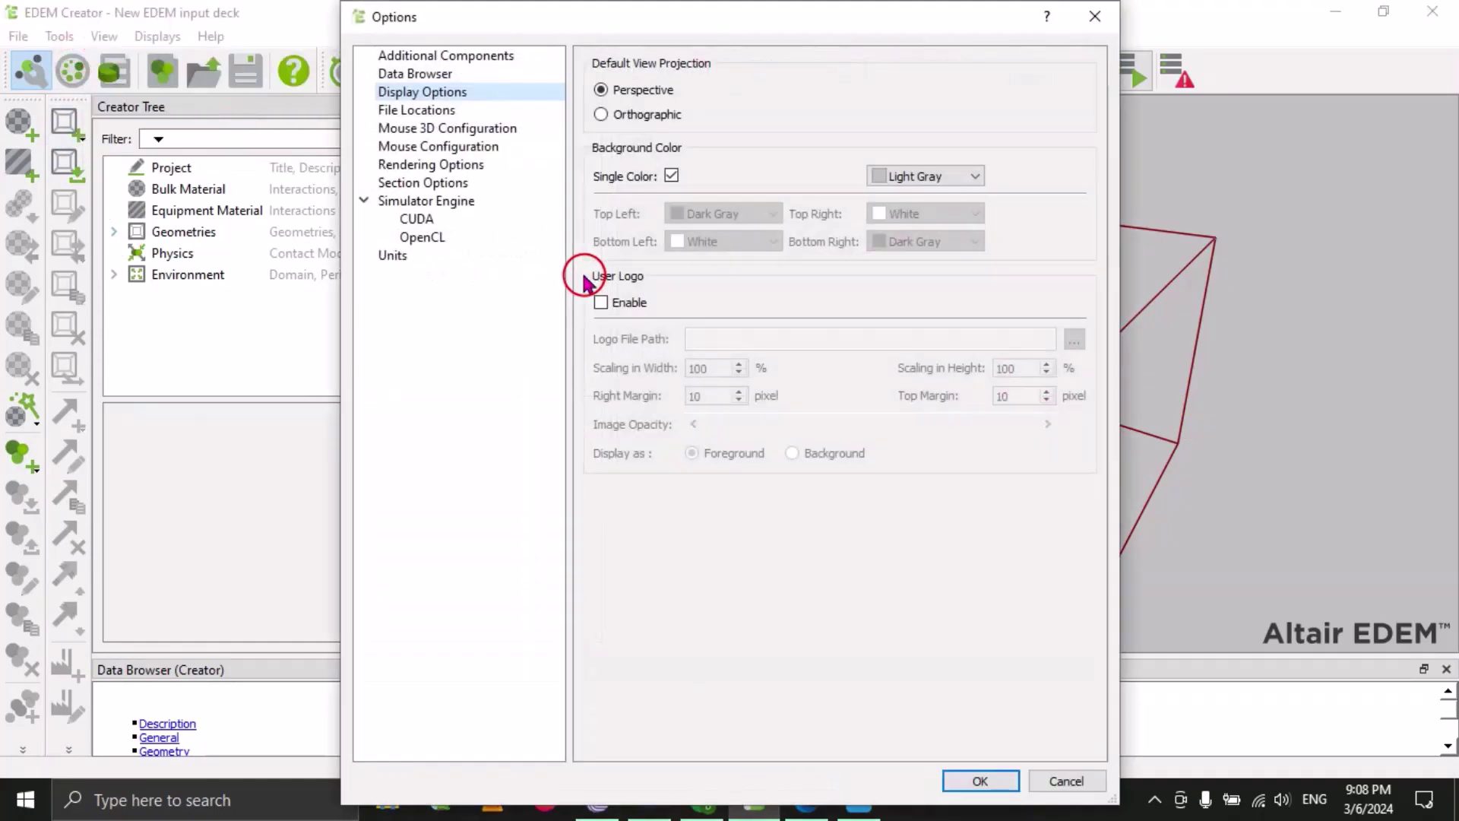
click(973, 176)
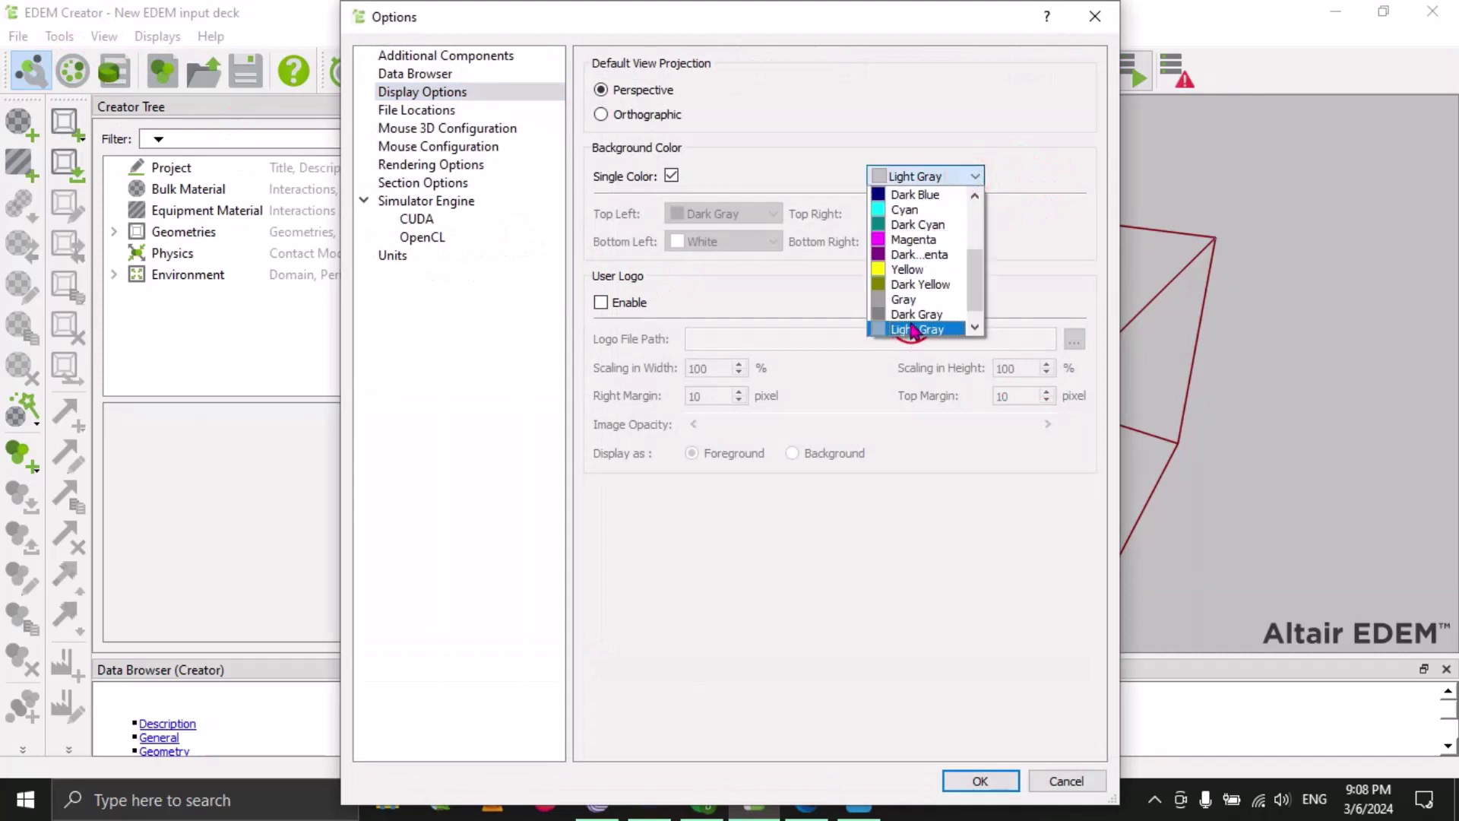
scroll(922, 257, up, 3)
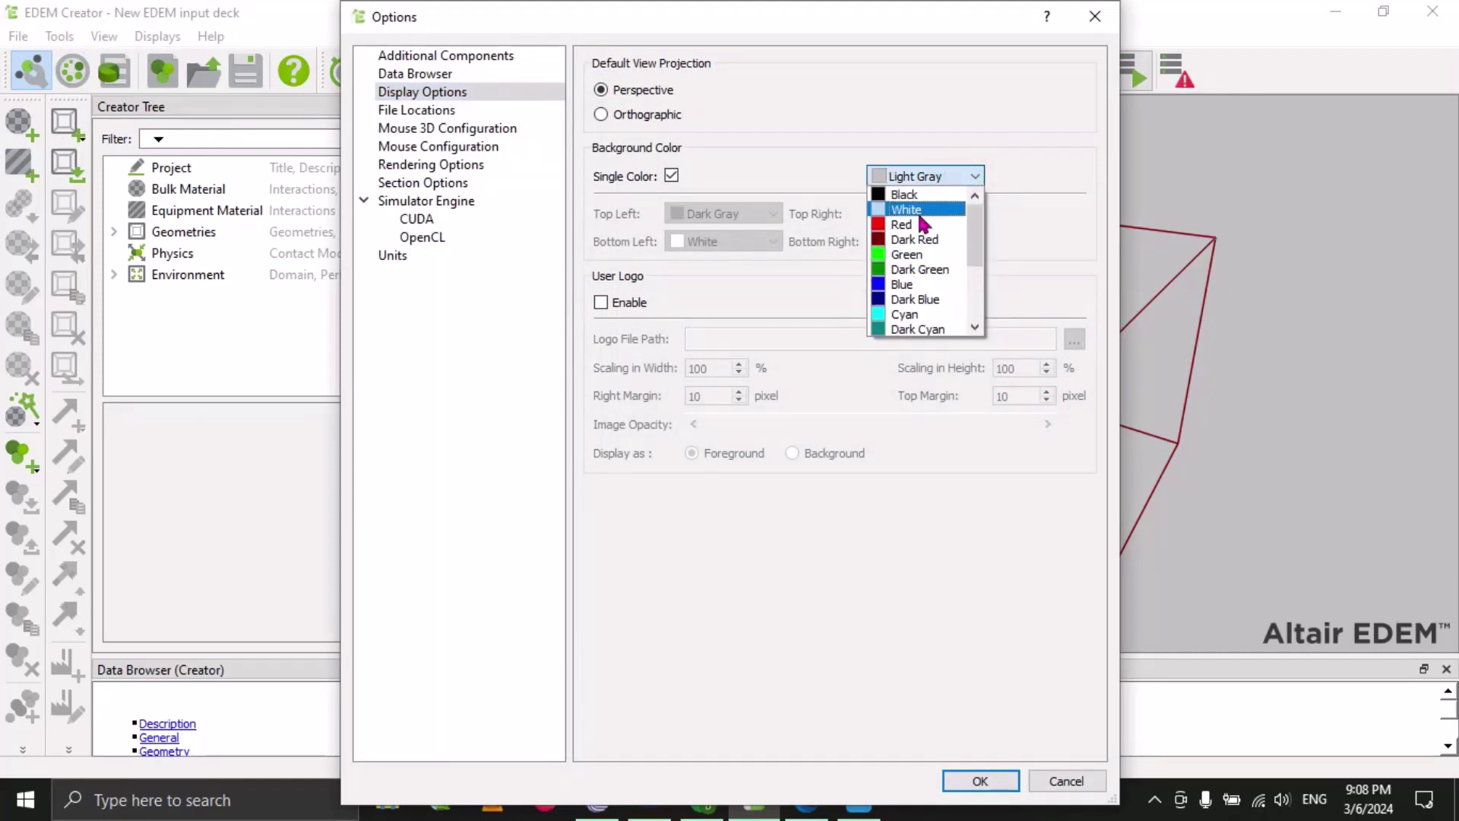
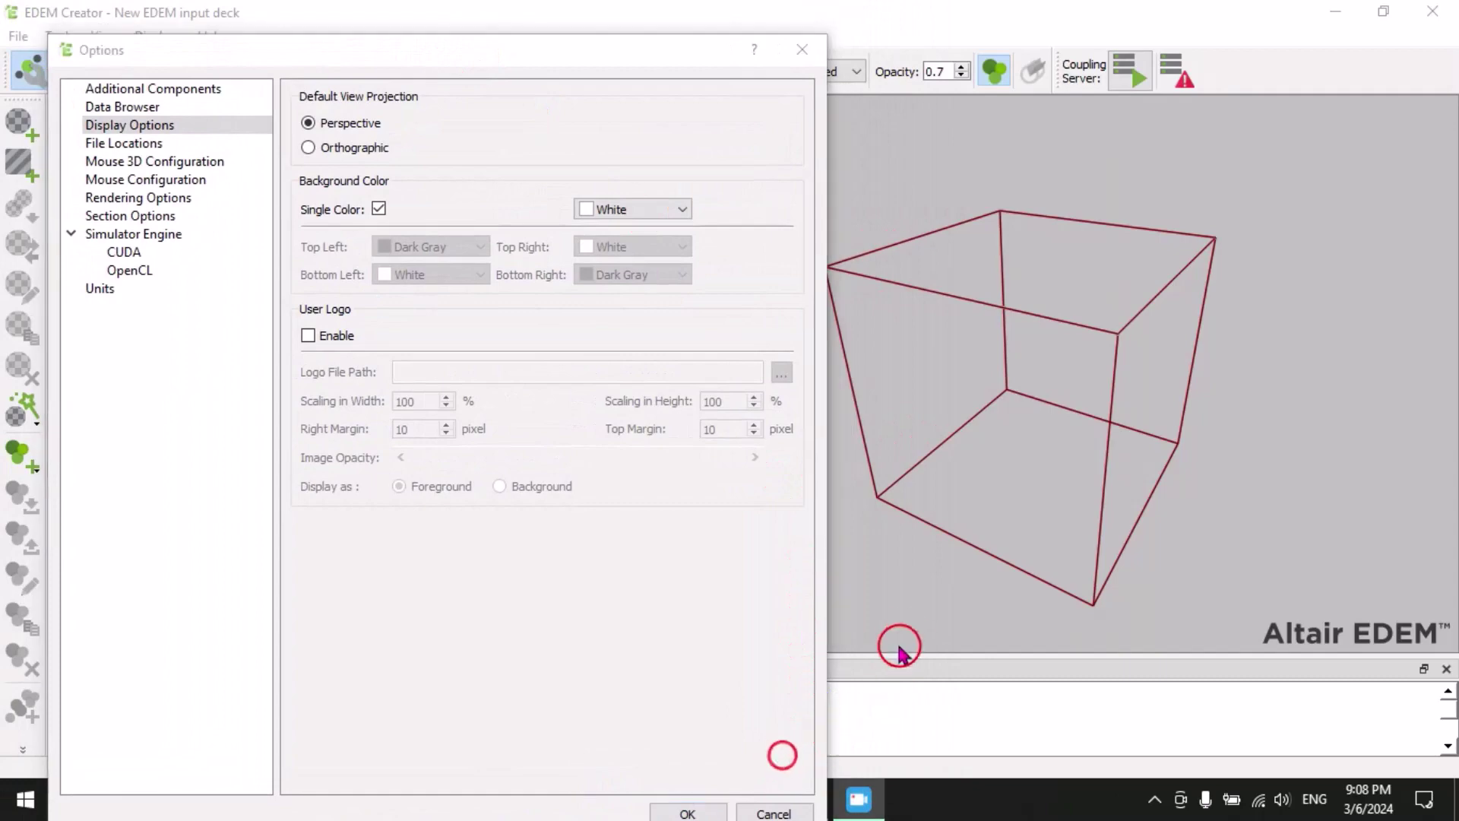
click(687, 814)
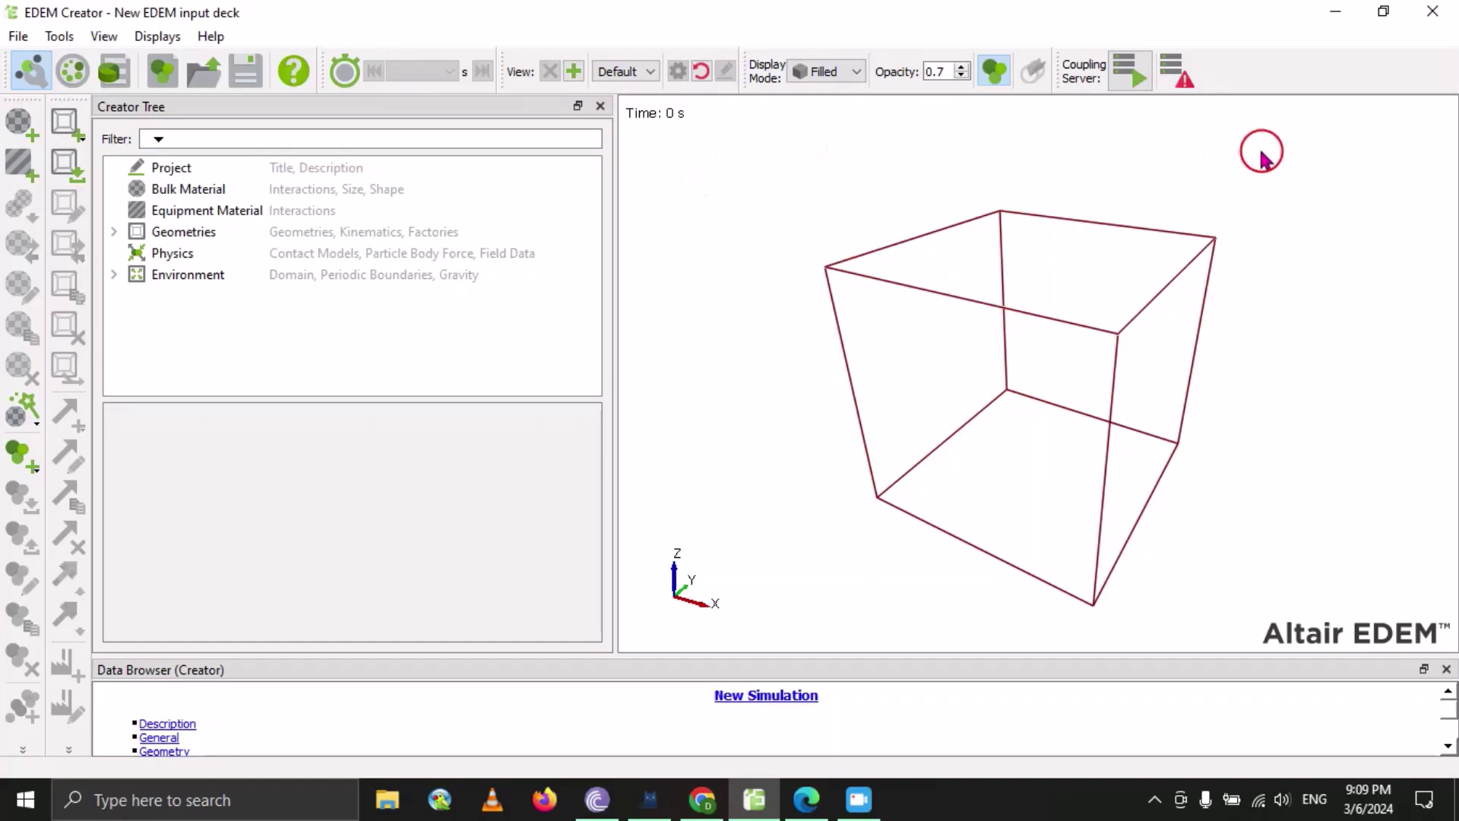
Reopen the display options and enable the user logo.
click(156, 36)
mouse_move(61, 36)
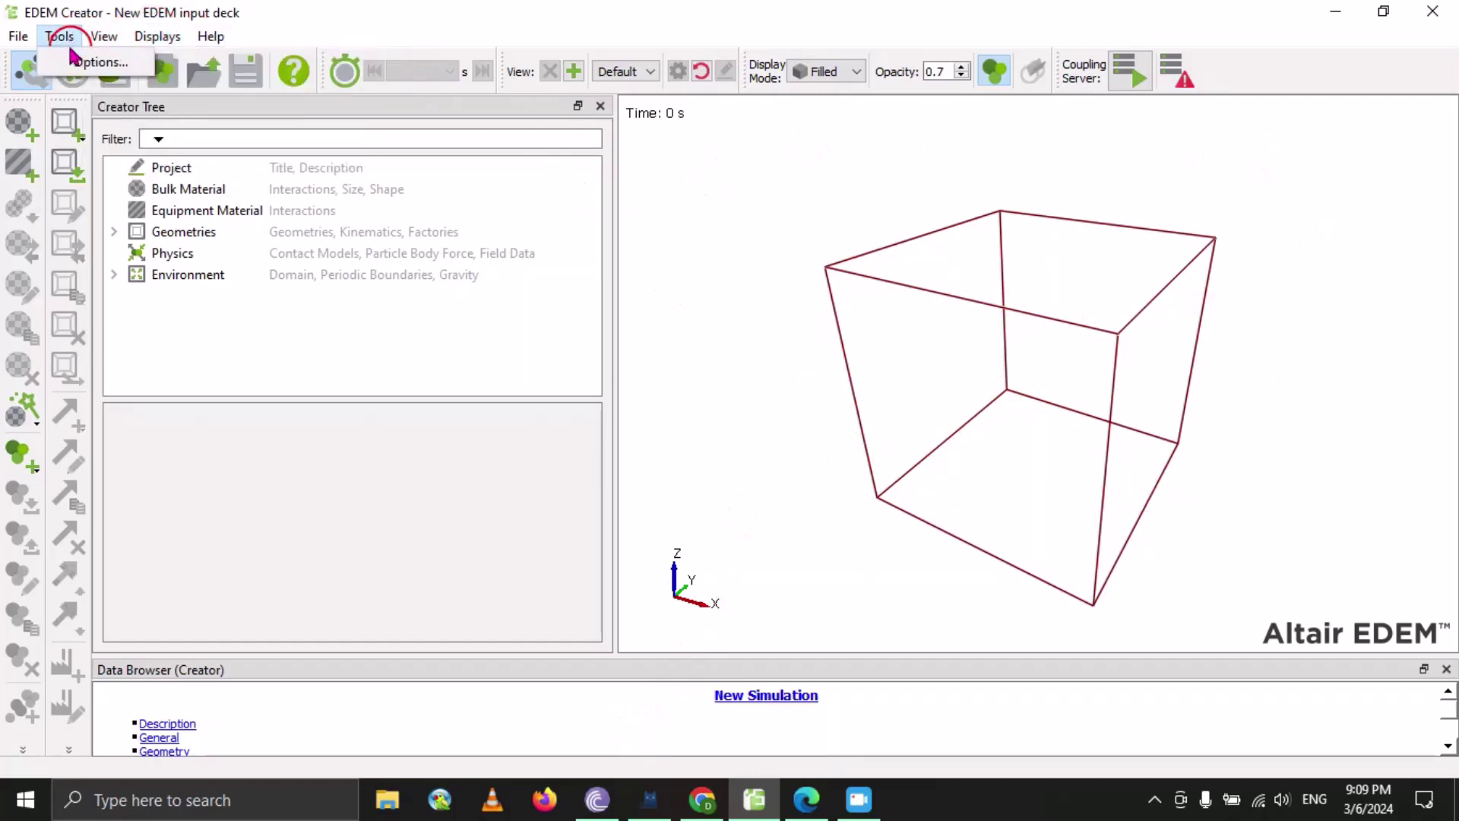
click(88, 56)
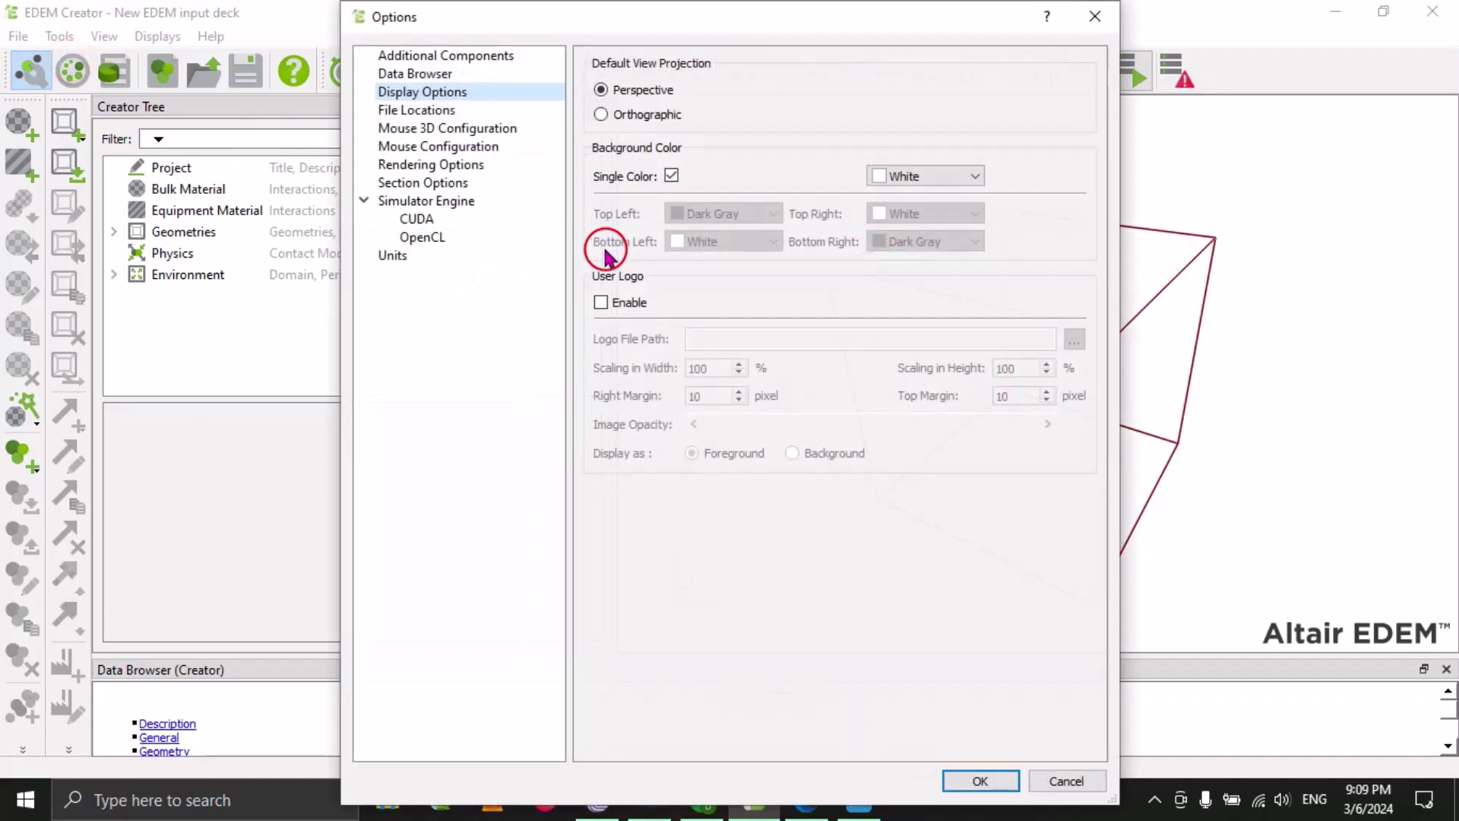
click(602, 303)
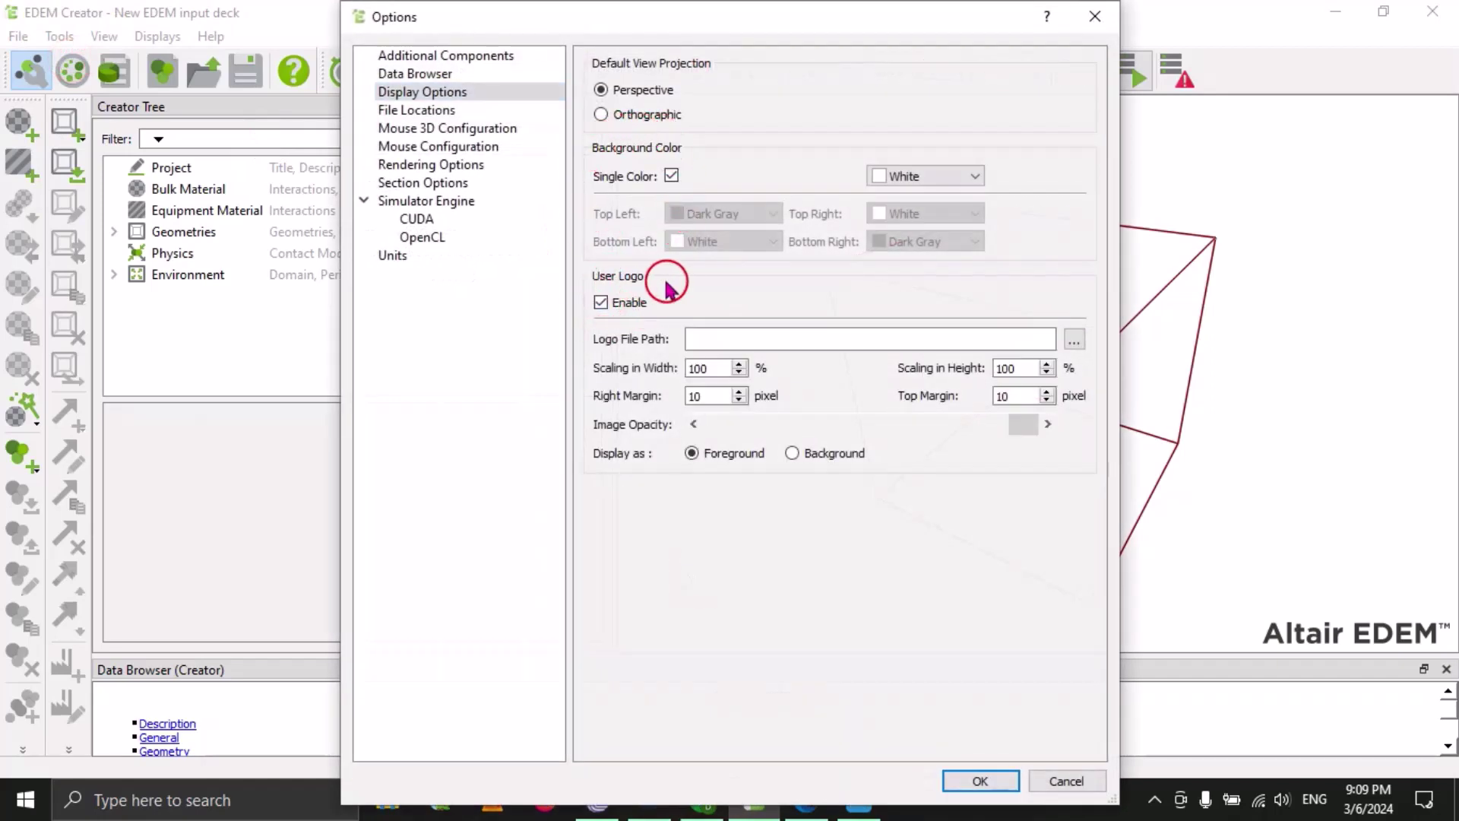
Load the image 1.jpg from the Desktop folder as the user logo file.
click(1074, 339)
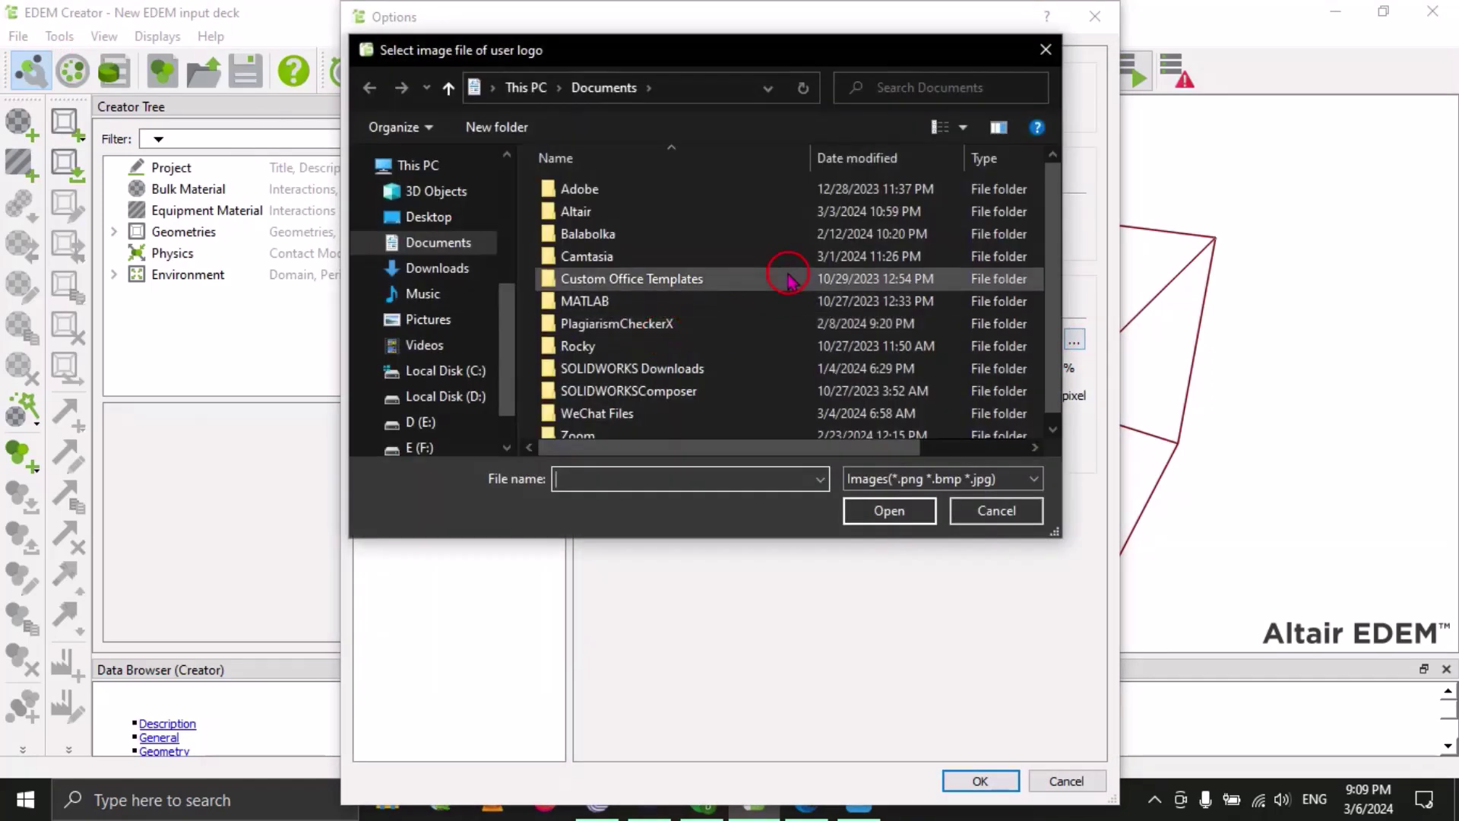
scroll(423, 363, down, 1)
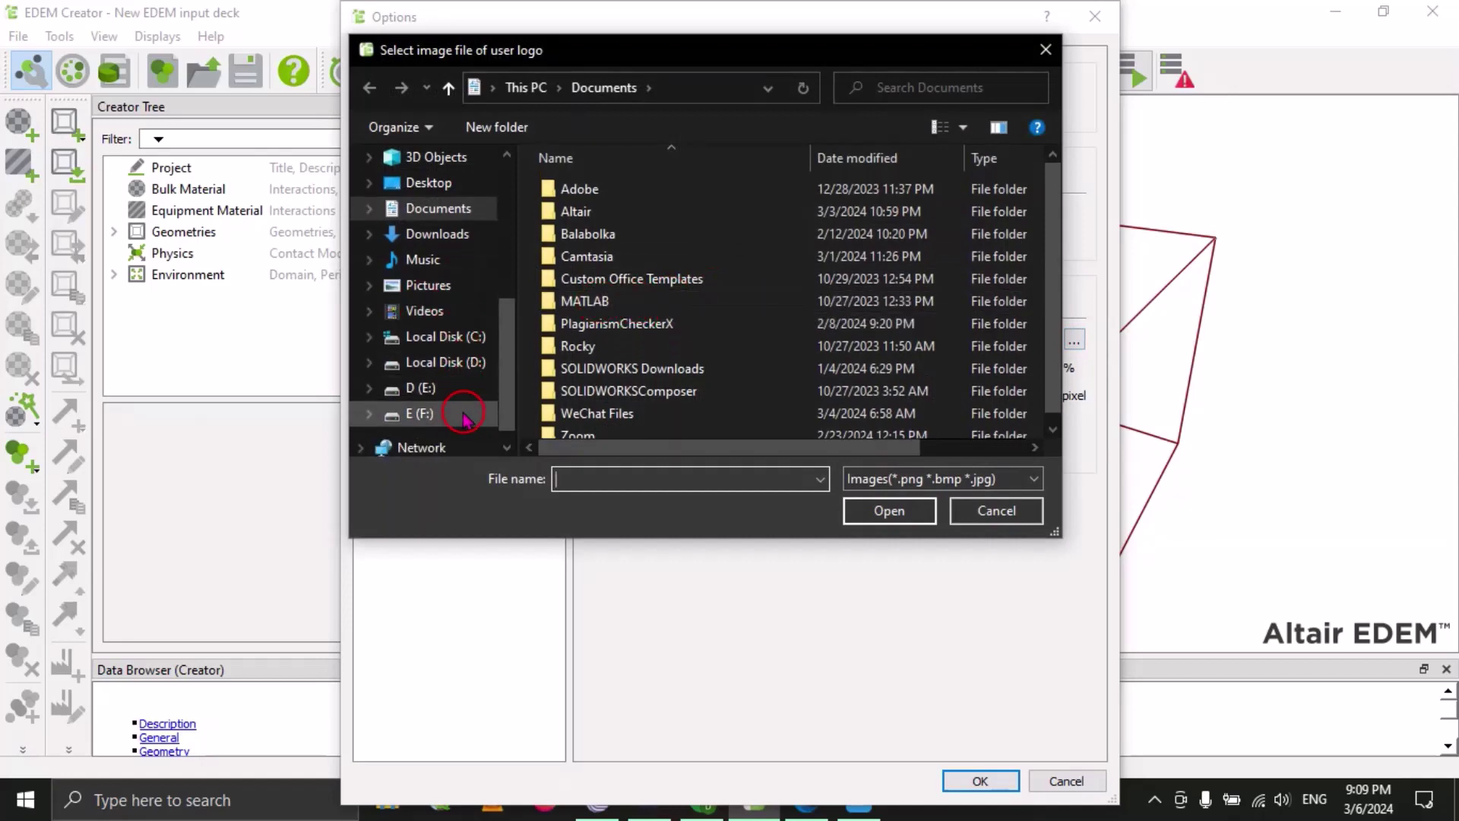
click(450, 363)
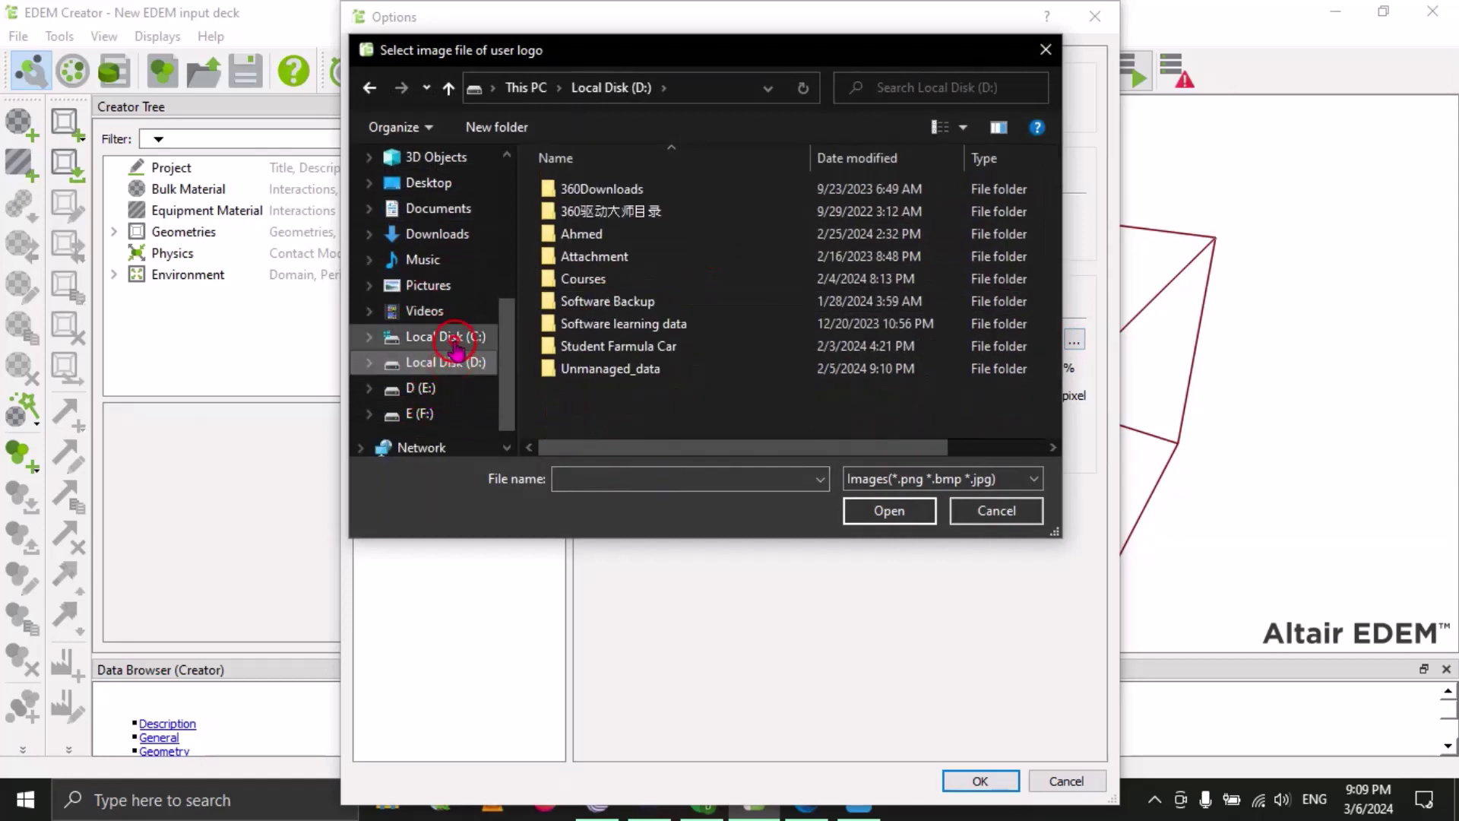
click(453, 339)
click(424, 184)
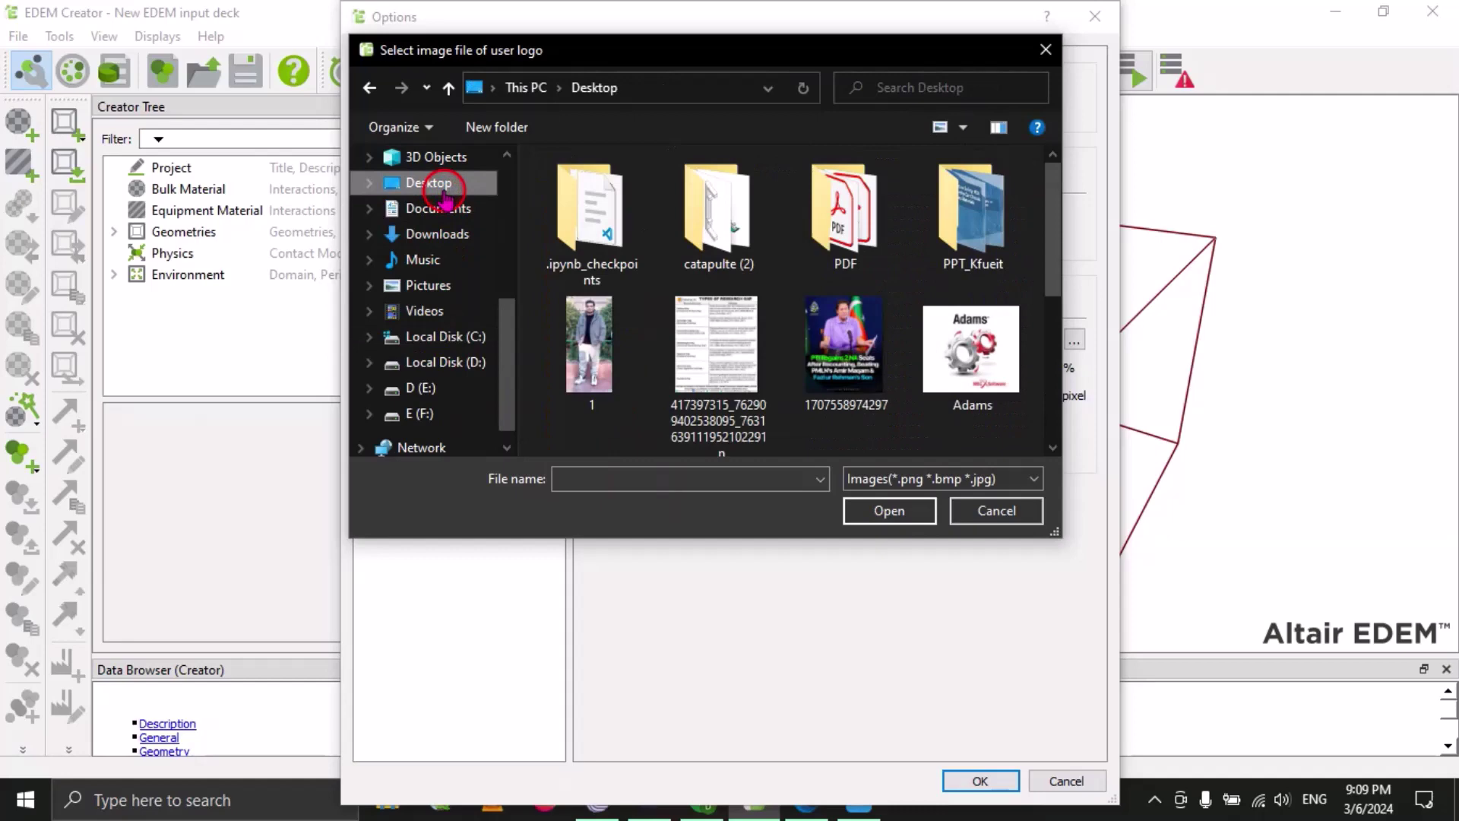
click(623, 328)
click(887, 511)
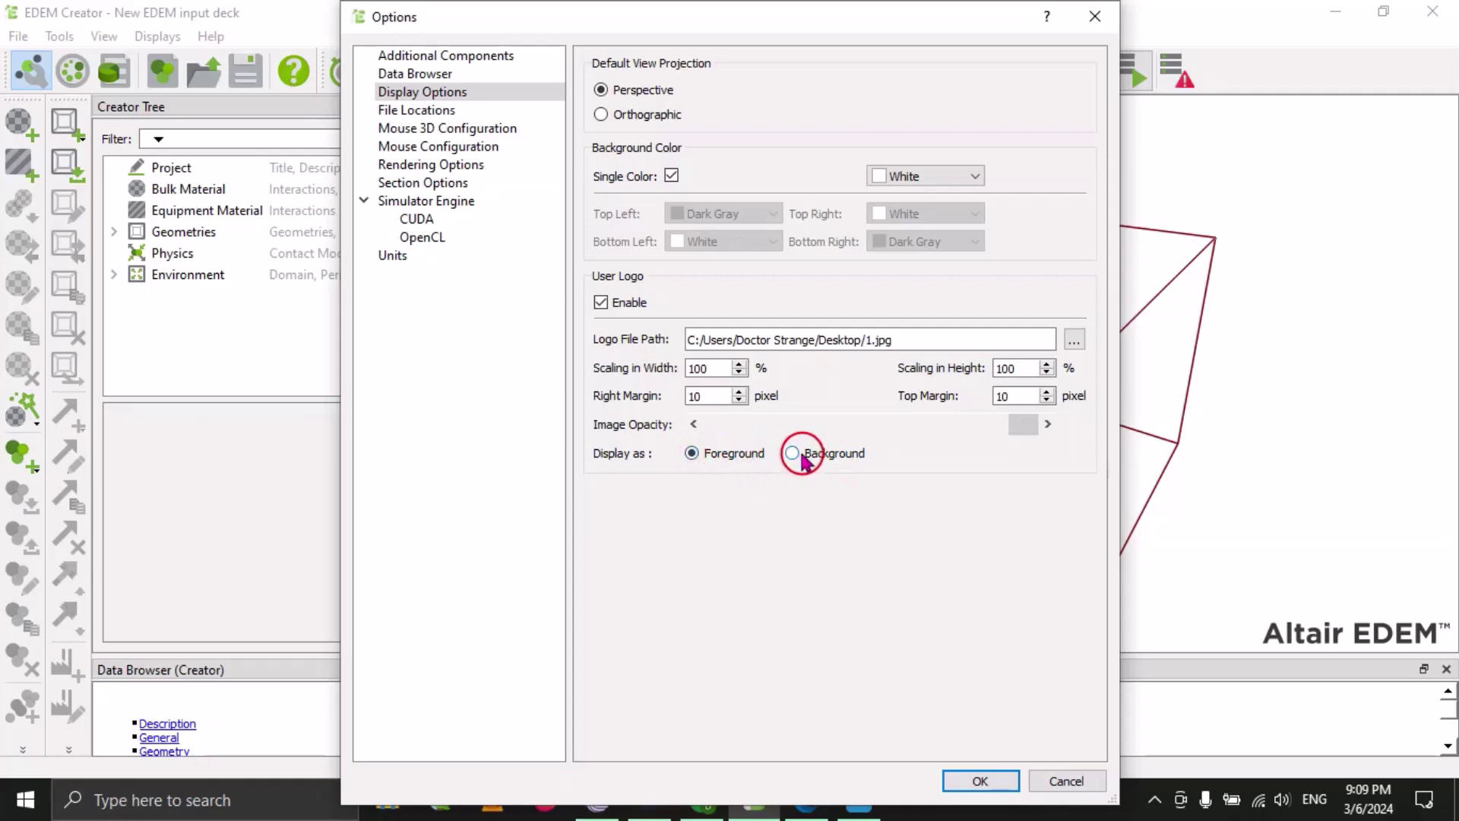
Apply the user logo settings with the image displayed in the foreground.
drag(811, 28, 471, 29)
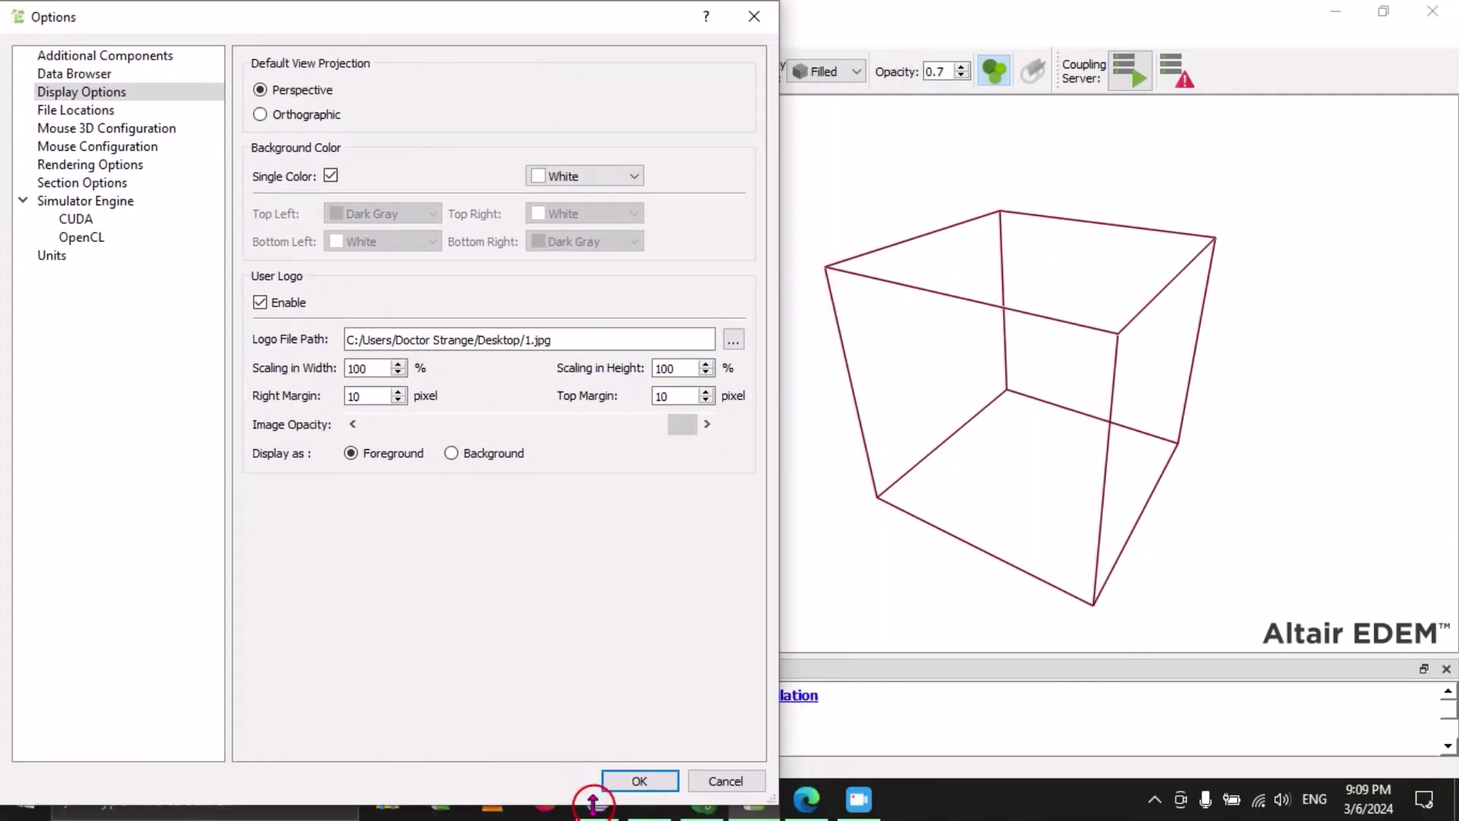
click(620, 782)
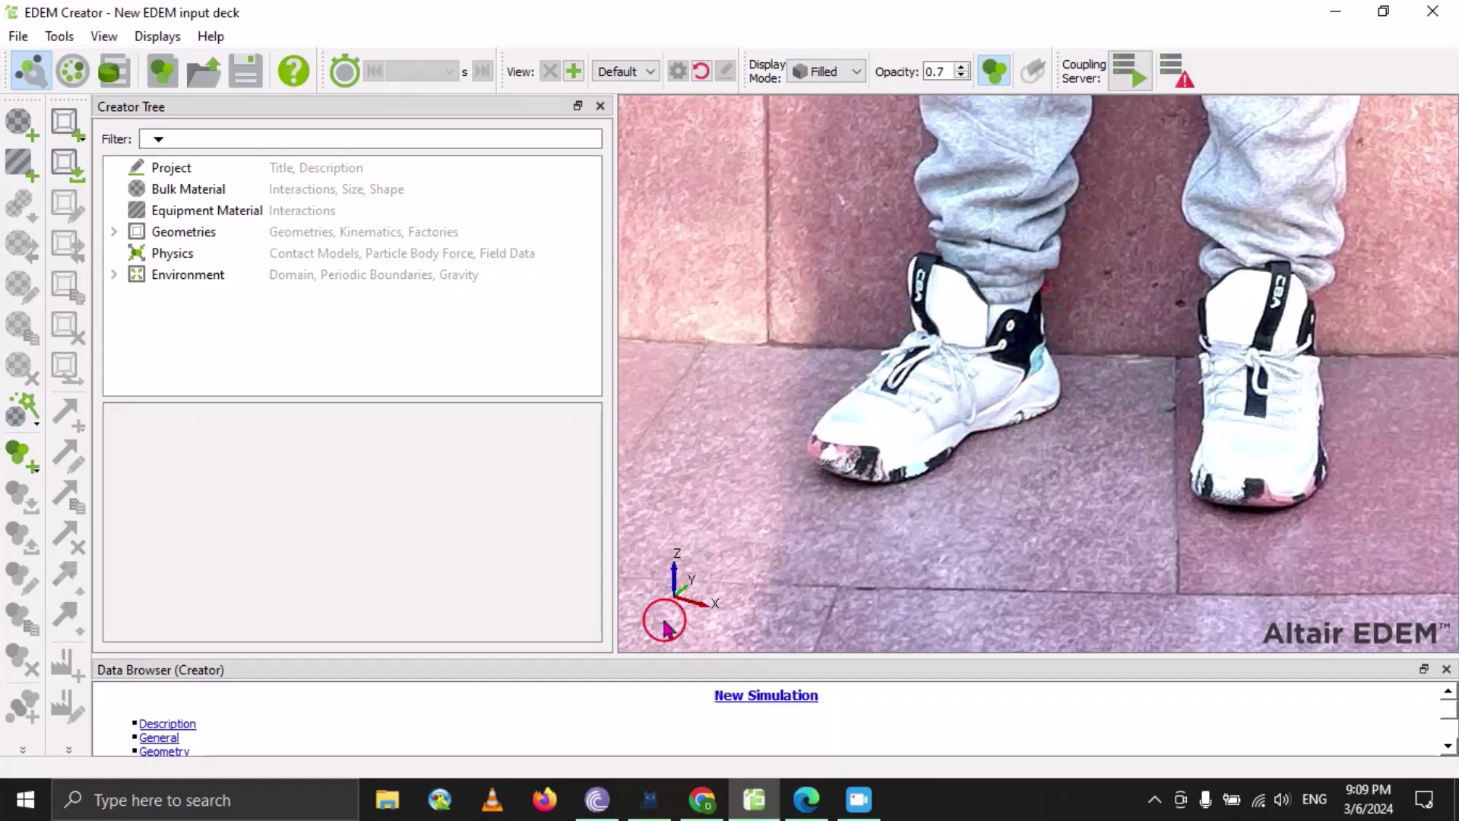
Reopen the display options, display the user logo as Background, apply it and rotate the domain box in front of the image.
click(157, 36)
click(59, 36)
click(98, 62)
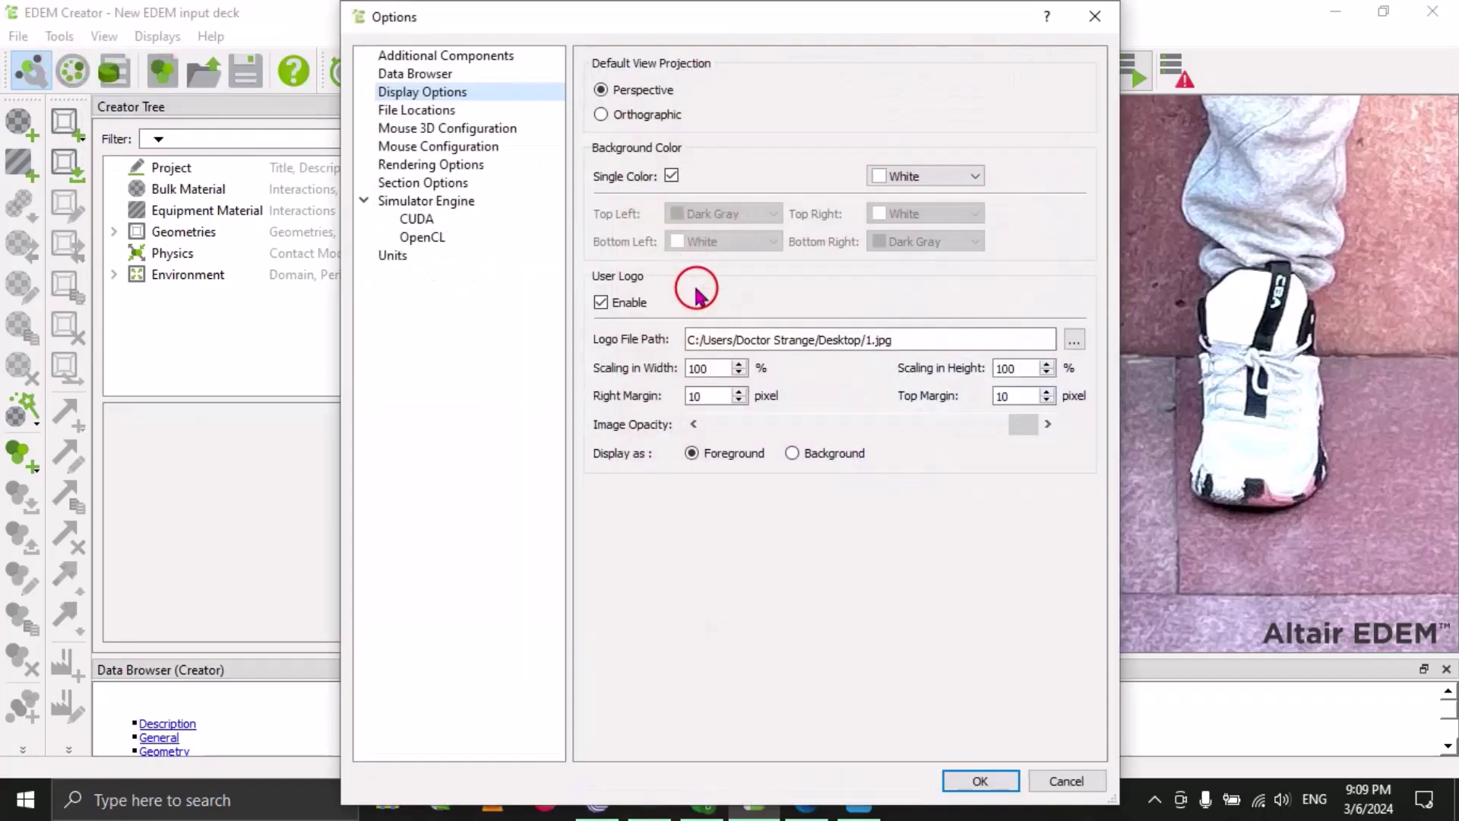
click(791, 453)
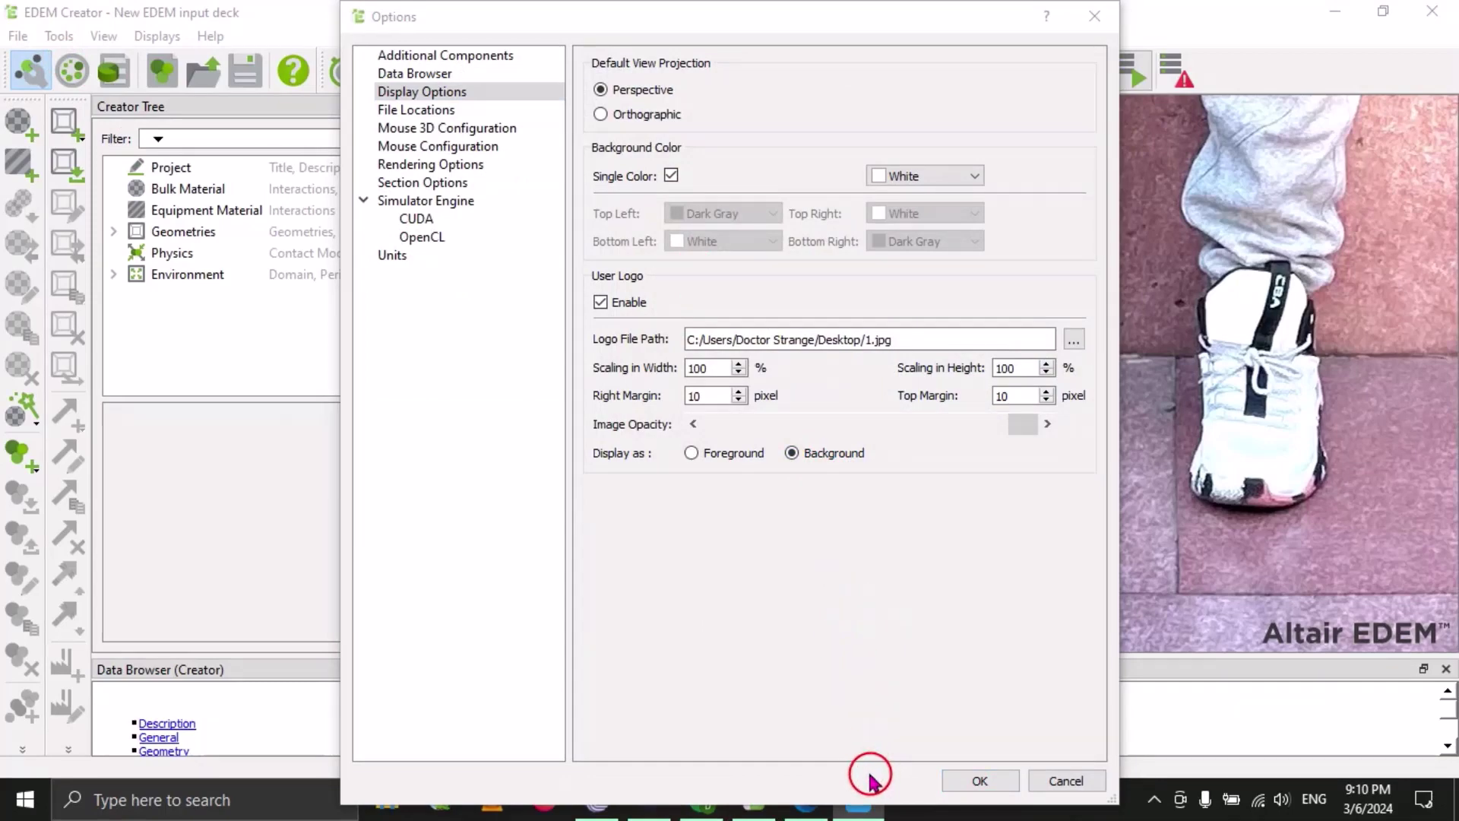
click(981, 781)
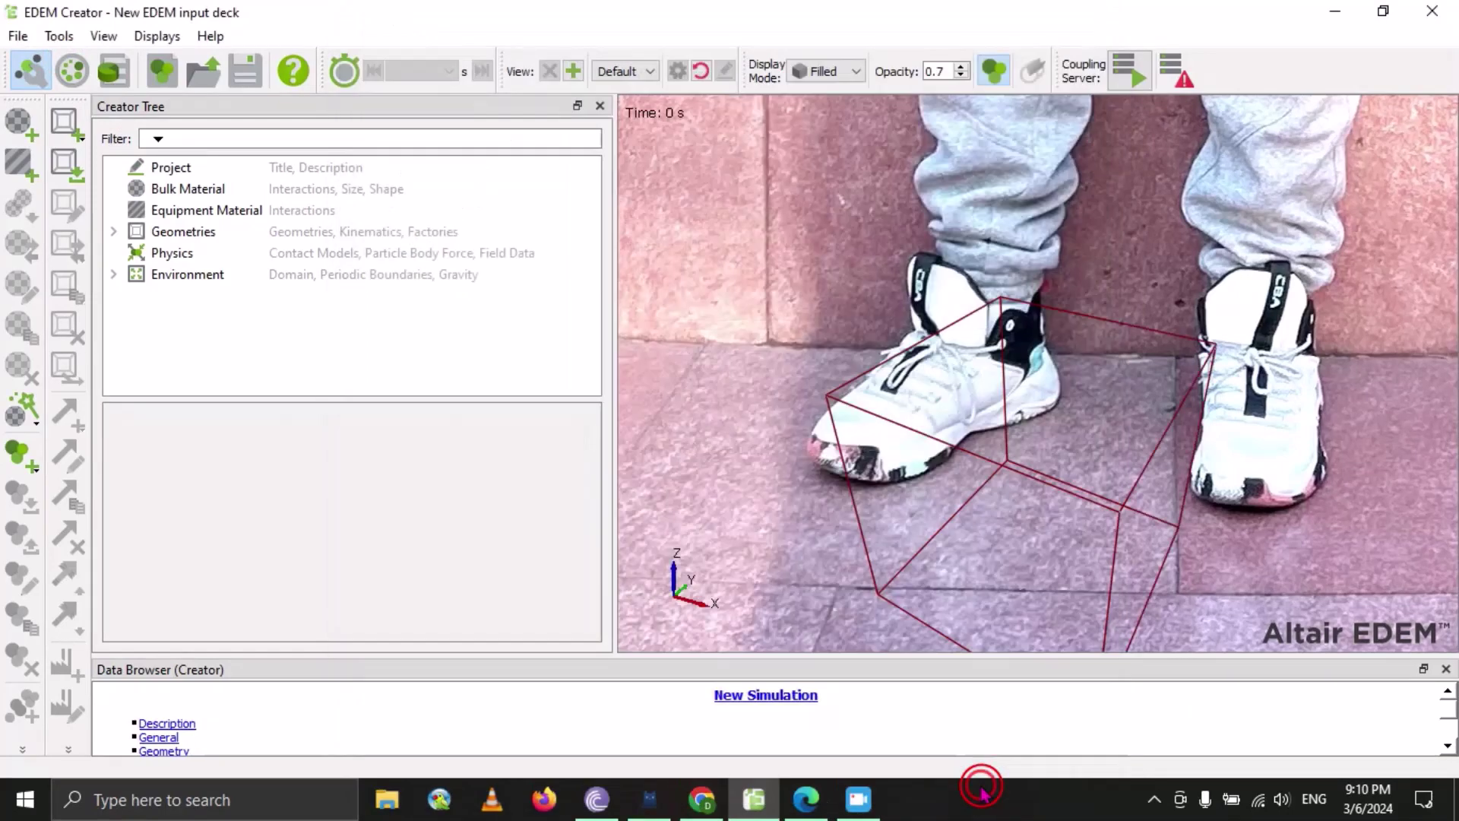
drag(1043, 456, 1055, 401)
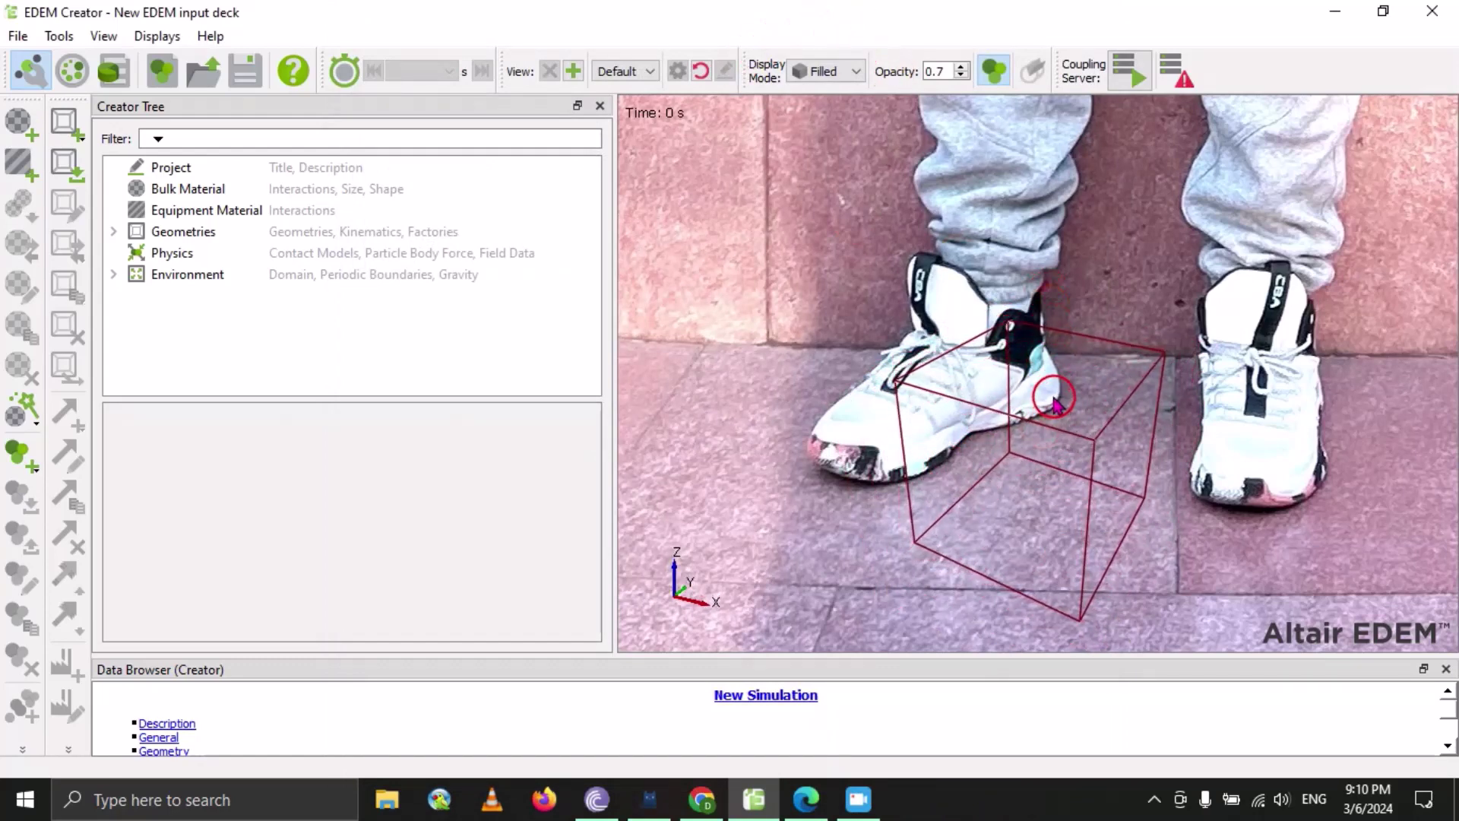
drag(1034, 460, 1061, 343)
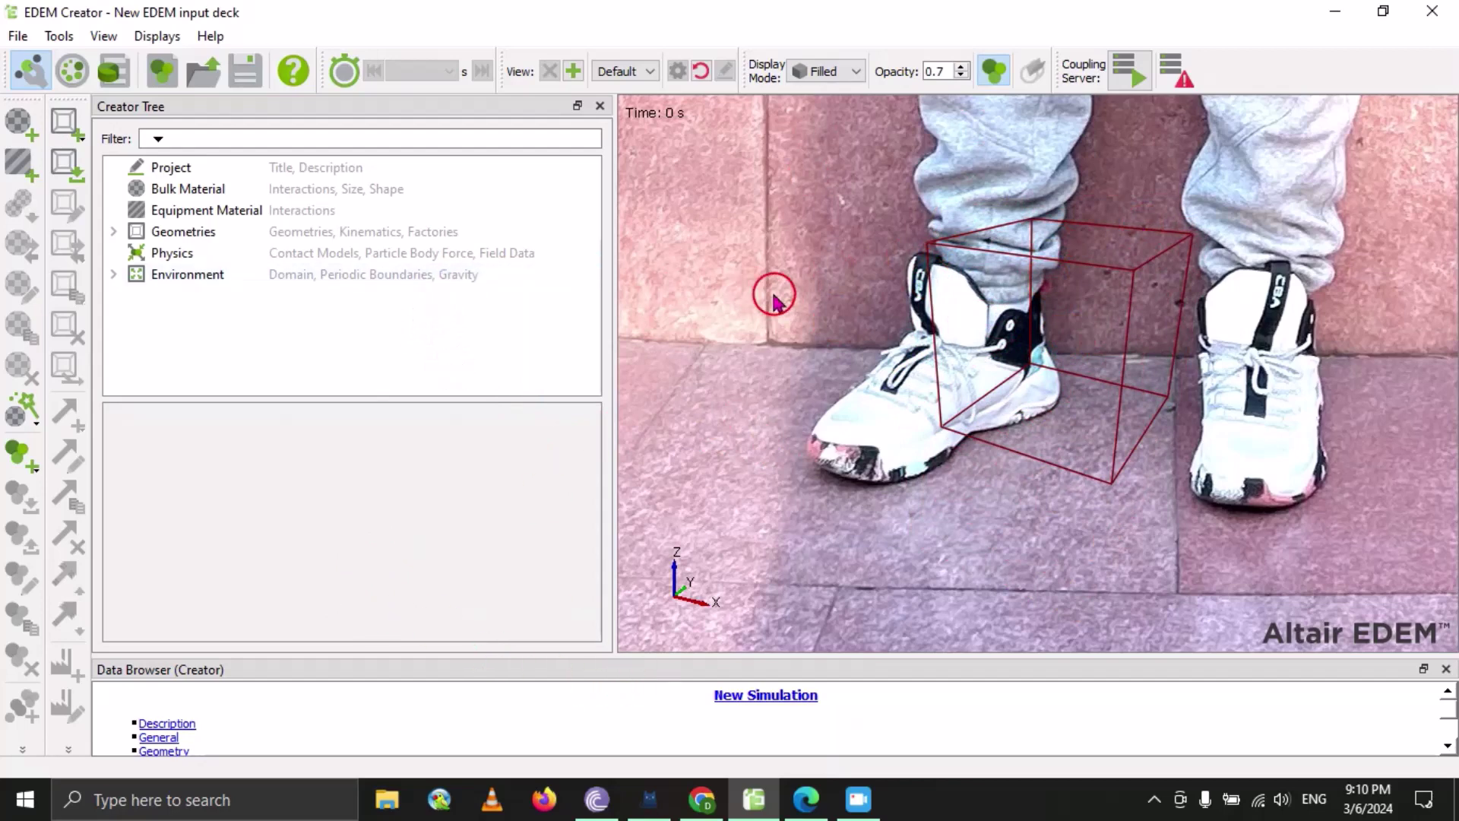
Reopen the display options, disable the user logo and apply the change.
click(99, 36)
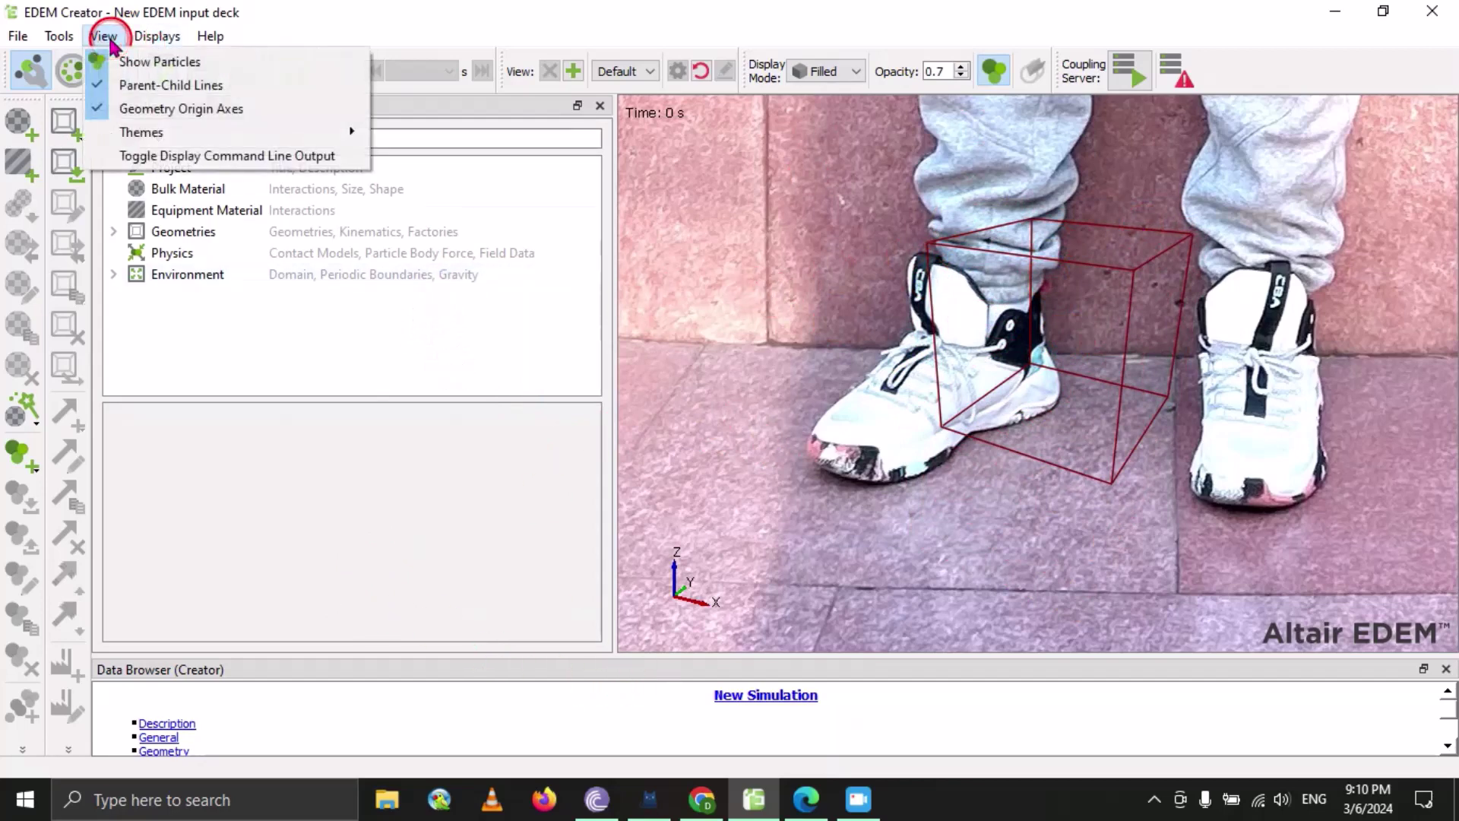
click(156, 36)
click(58, 36)
click(68, 59)
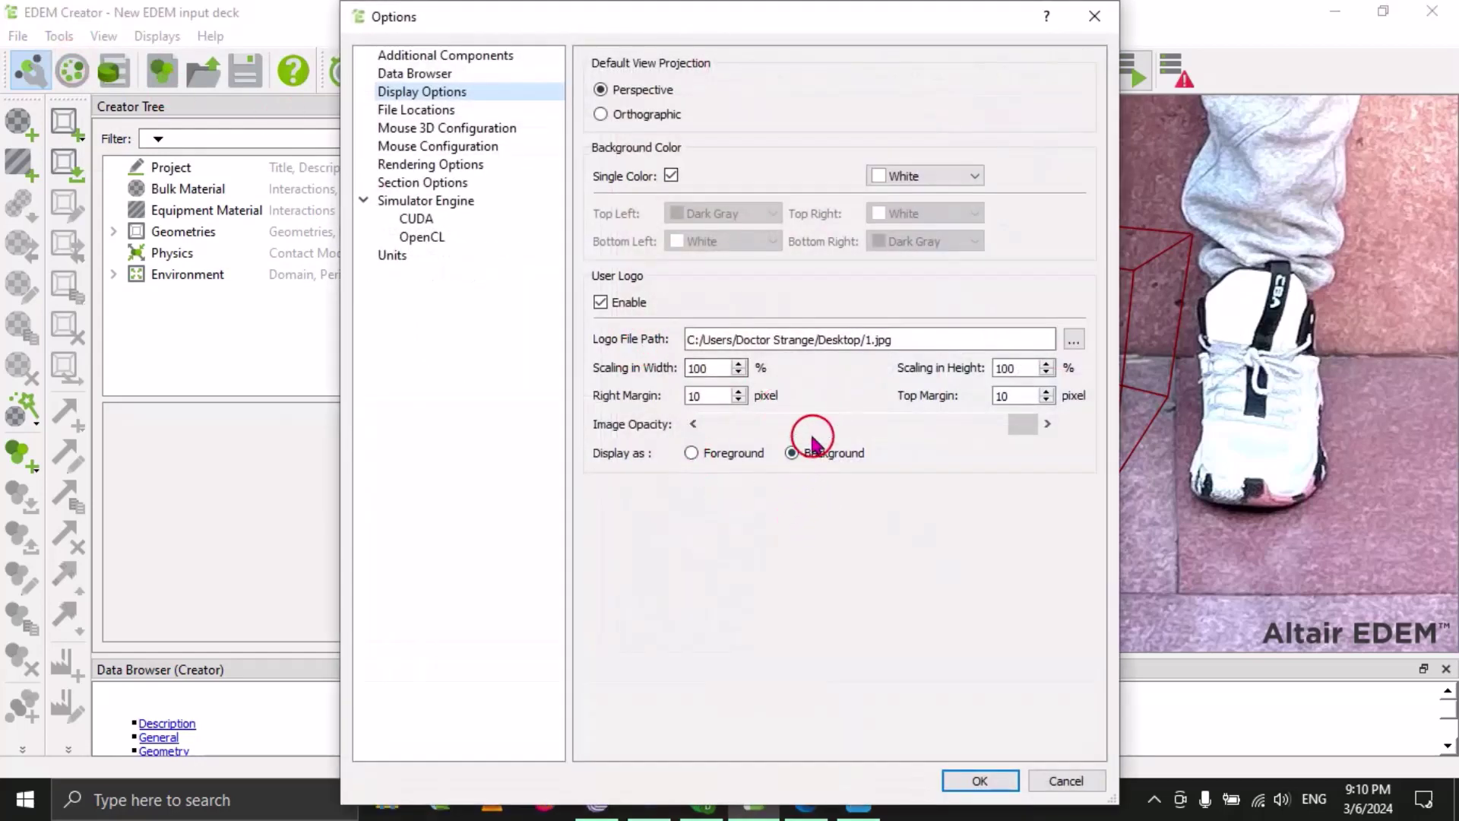
click(601, 303)
click(978, 783)
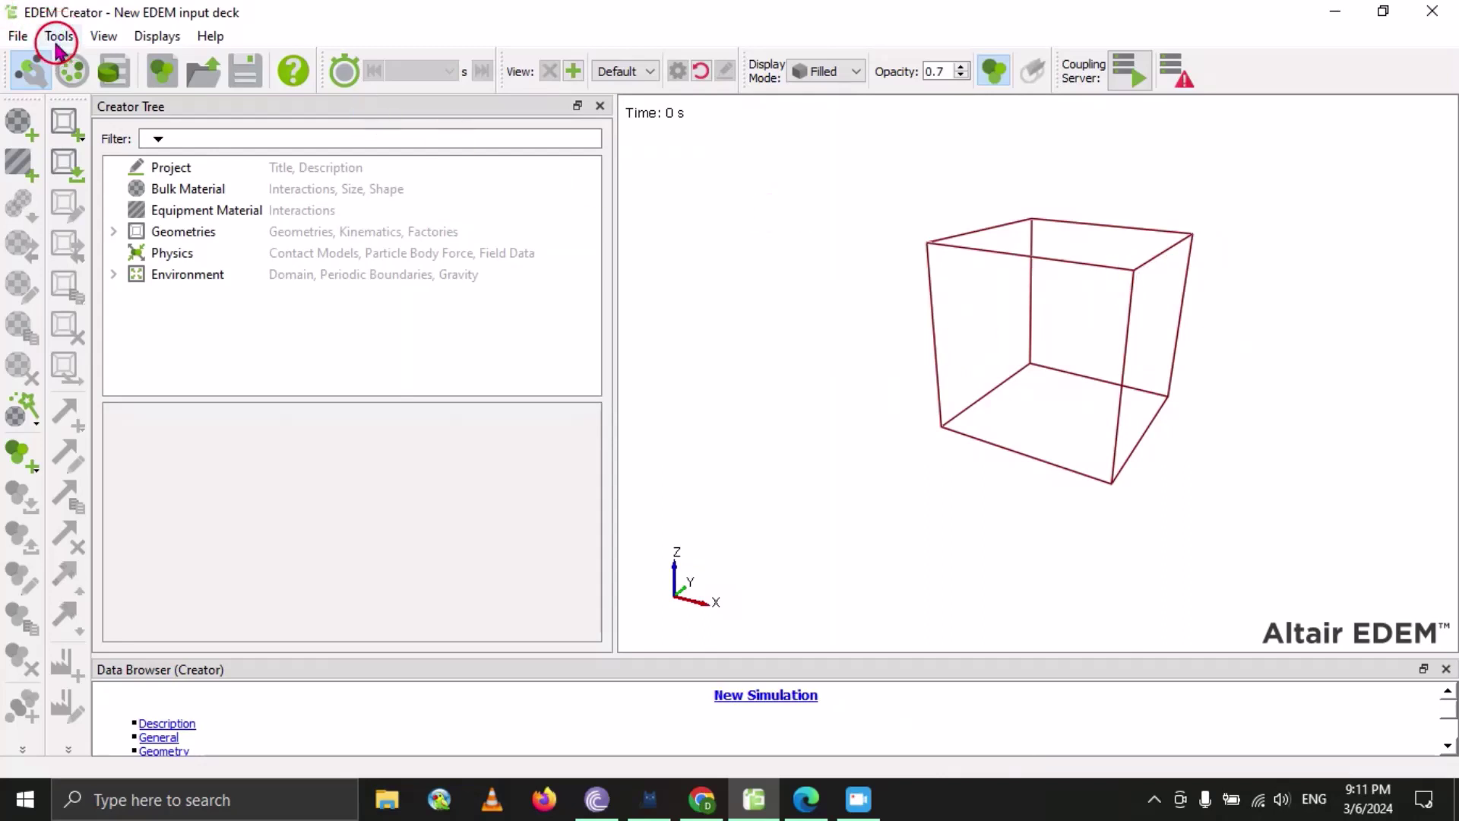
Review the Mouse Configuration options for camera actions, axis rotation, bin control and mouse sensitivity, and close the options.
click(57, 38)
click(89, 58)
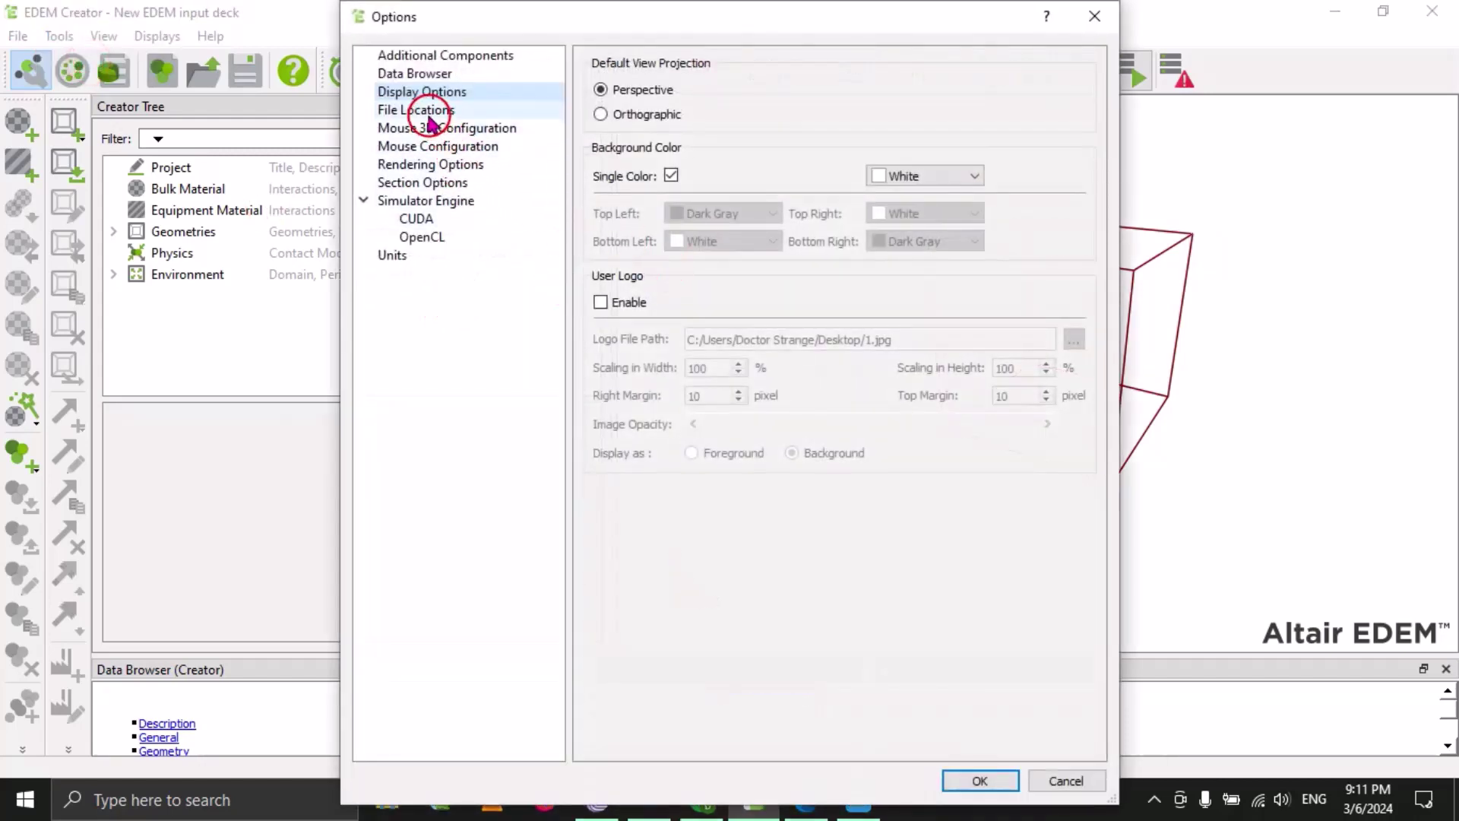
click(437, 150)
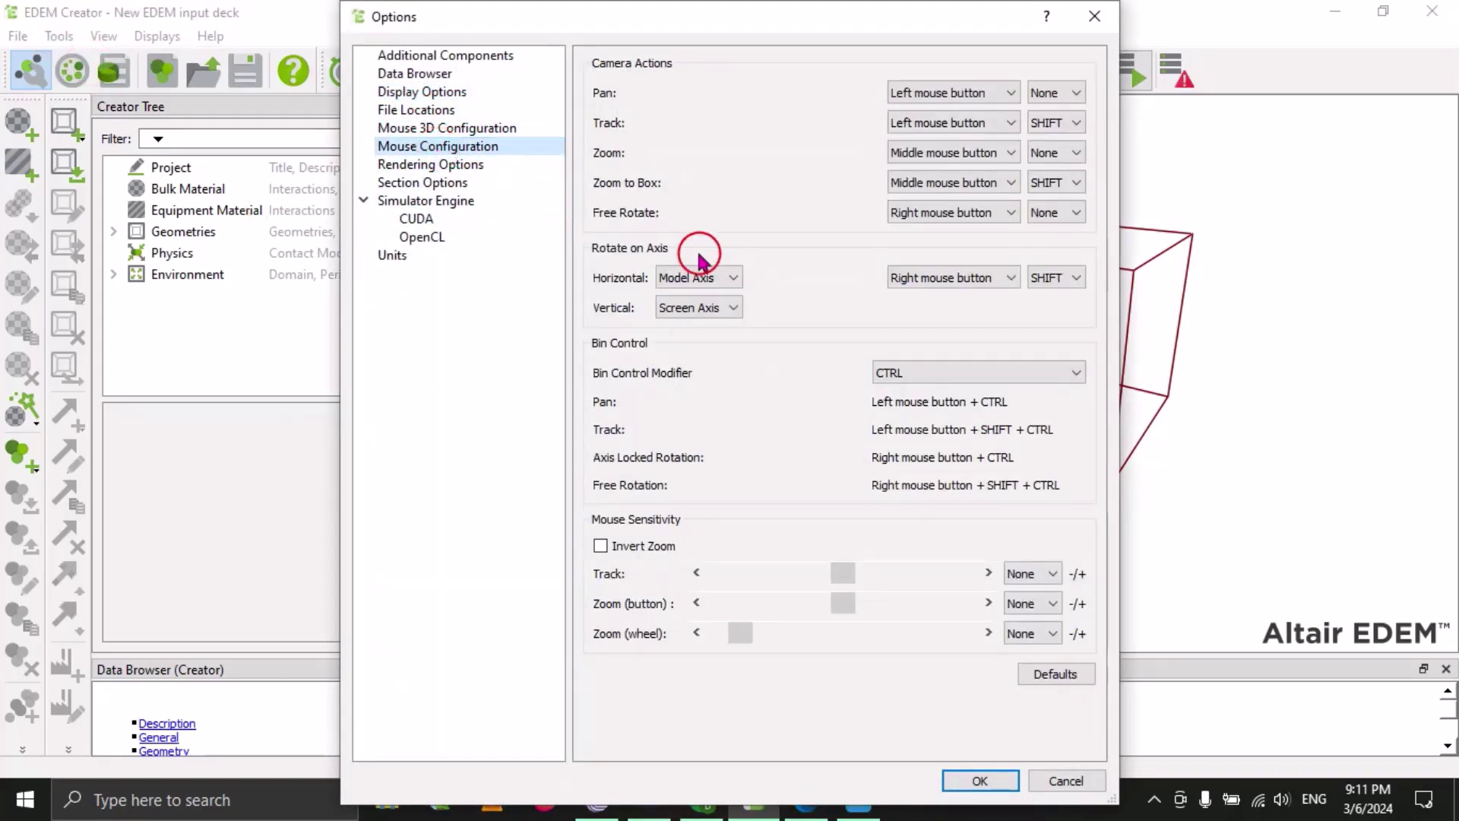
drag(723, 26, 520, 34)
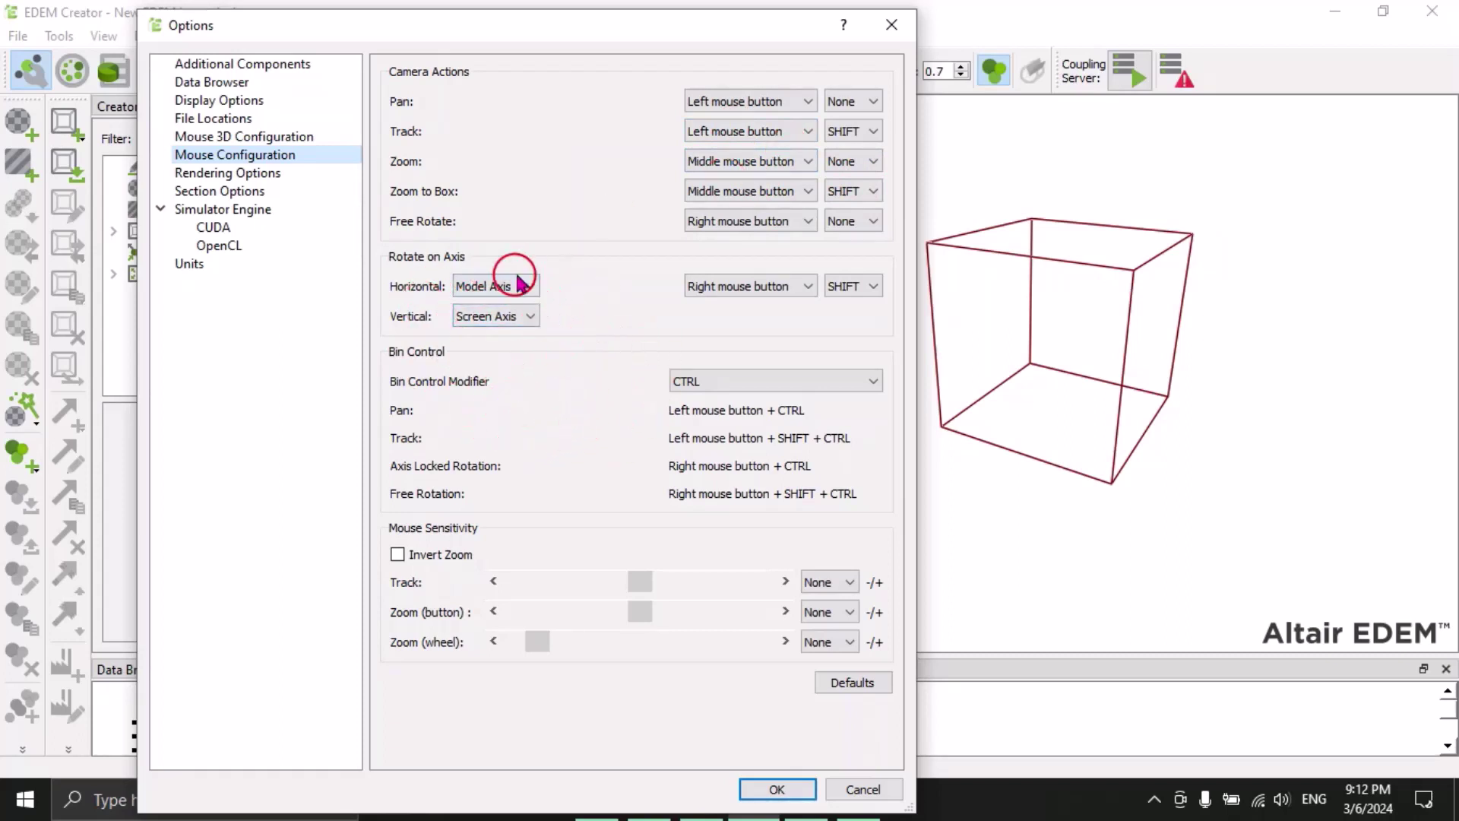
click(768, 789)
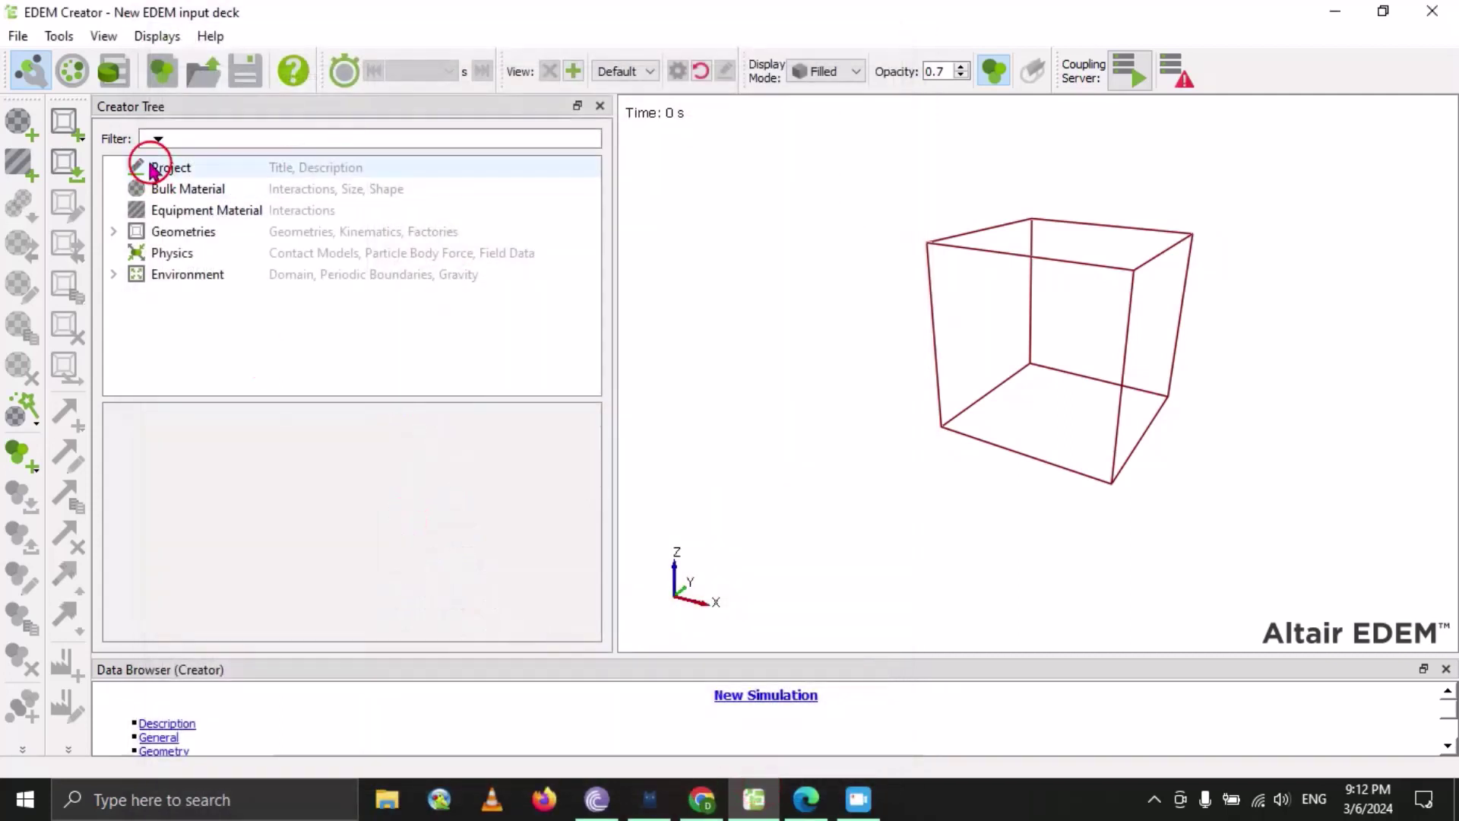
In the Units options, set Acceleration to mm/s² and Angle to deg, and apply them.
click(59, 36)
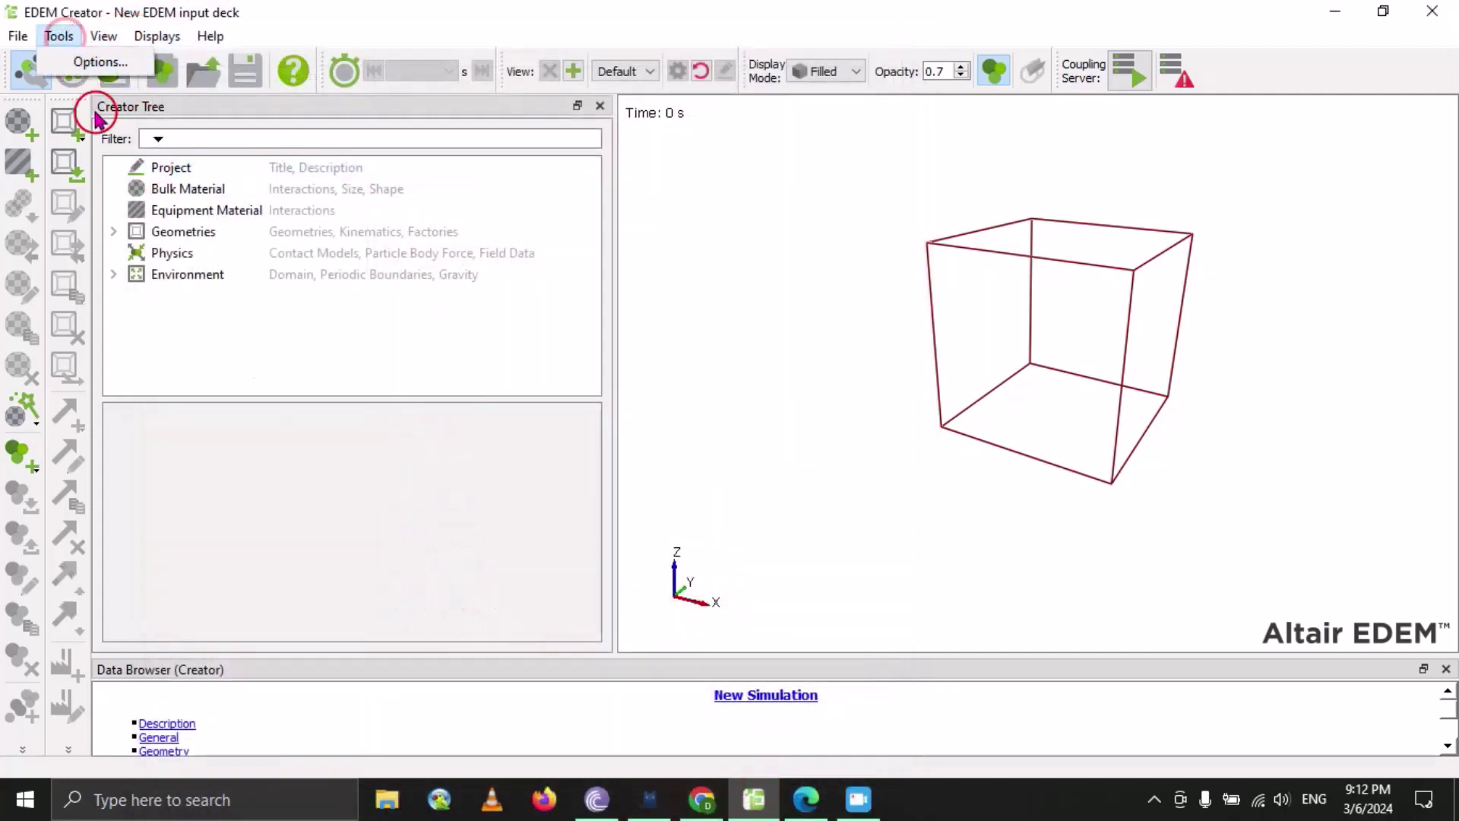
click(78, 60)
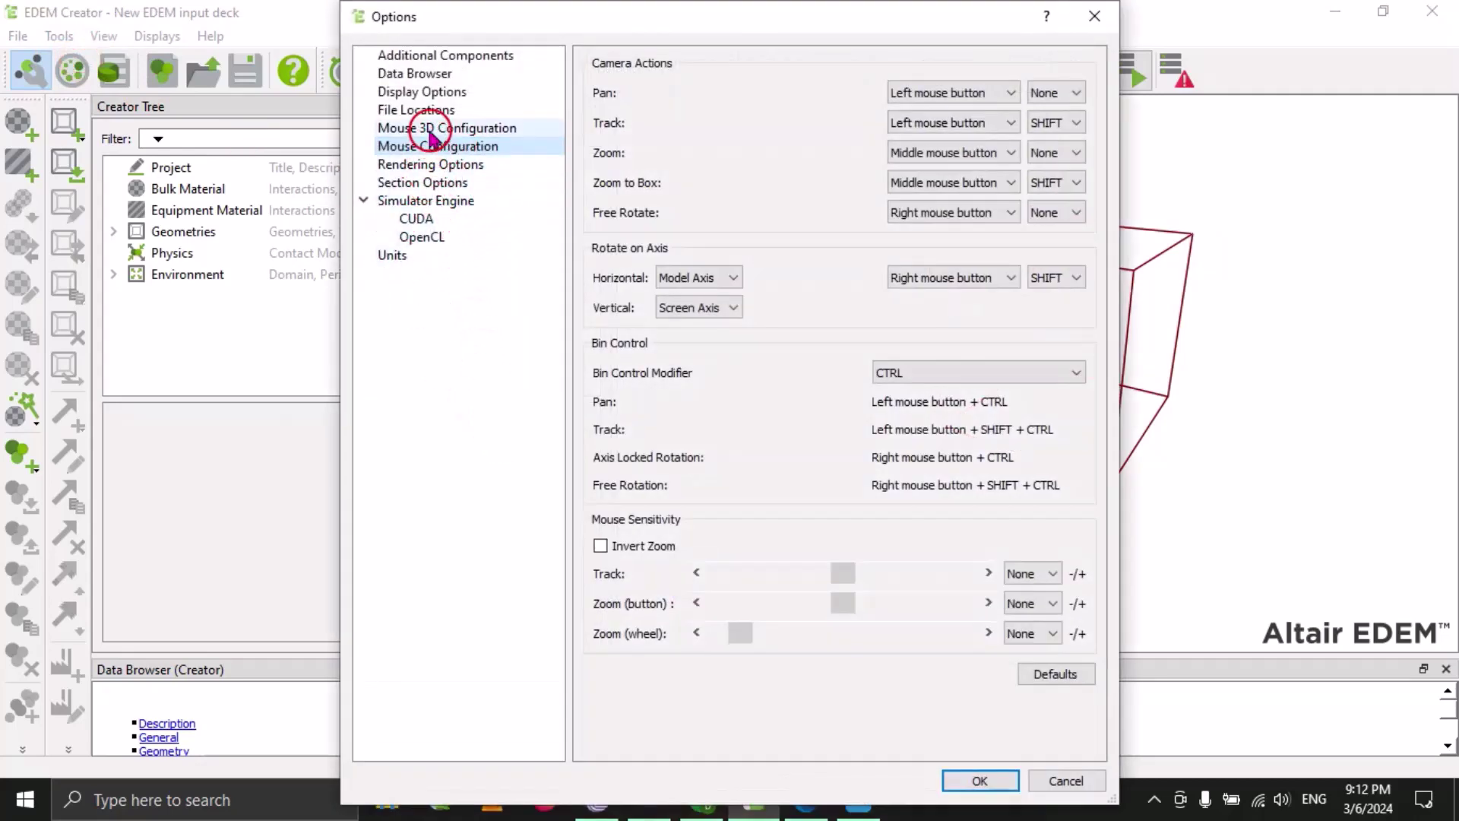
click(394, 254)
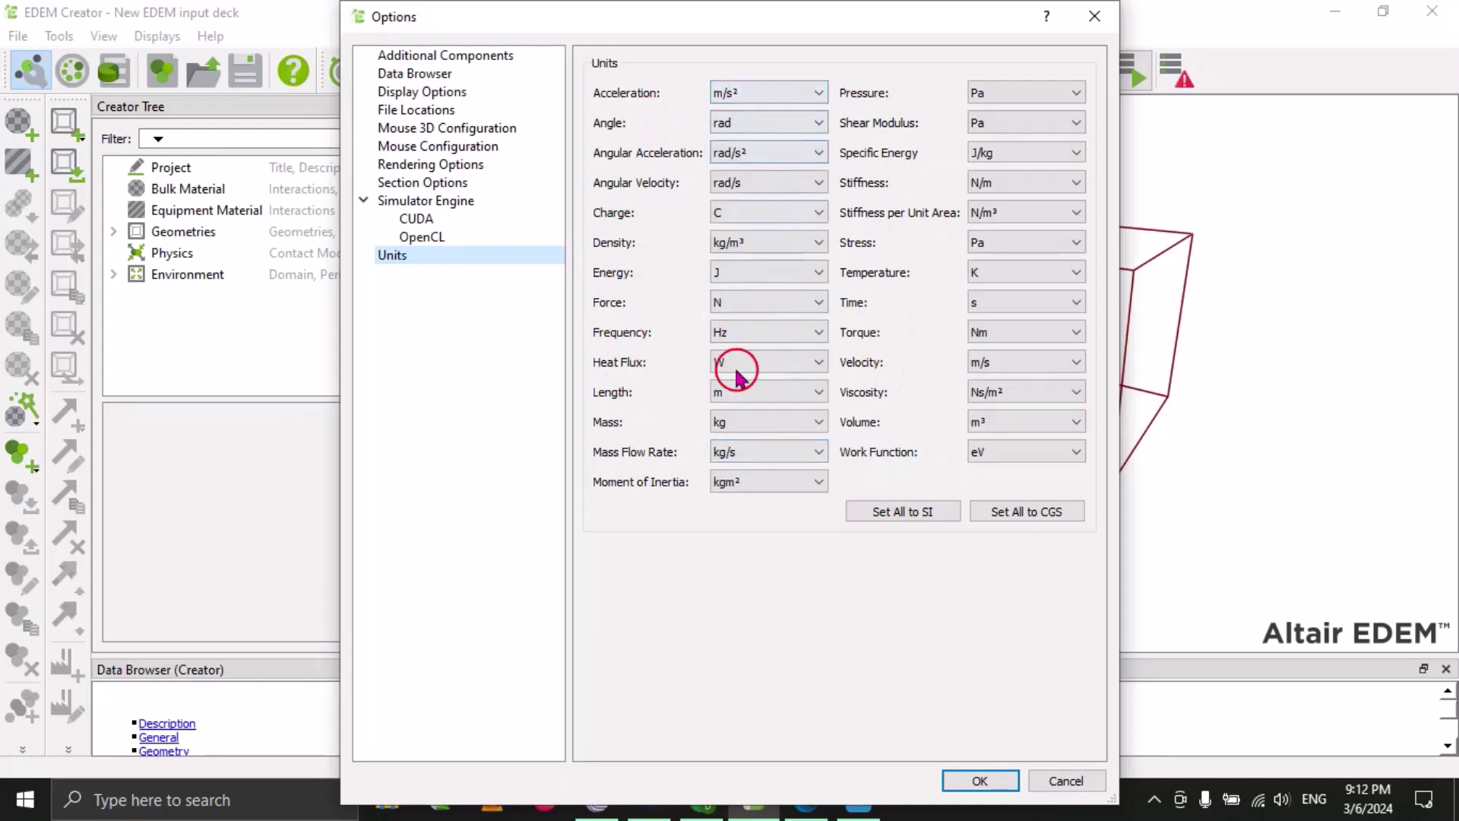
click(981, 122)
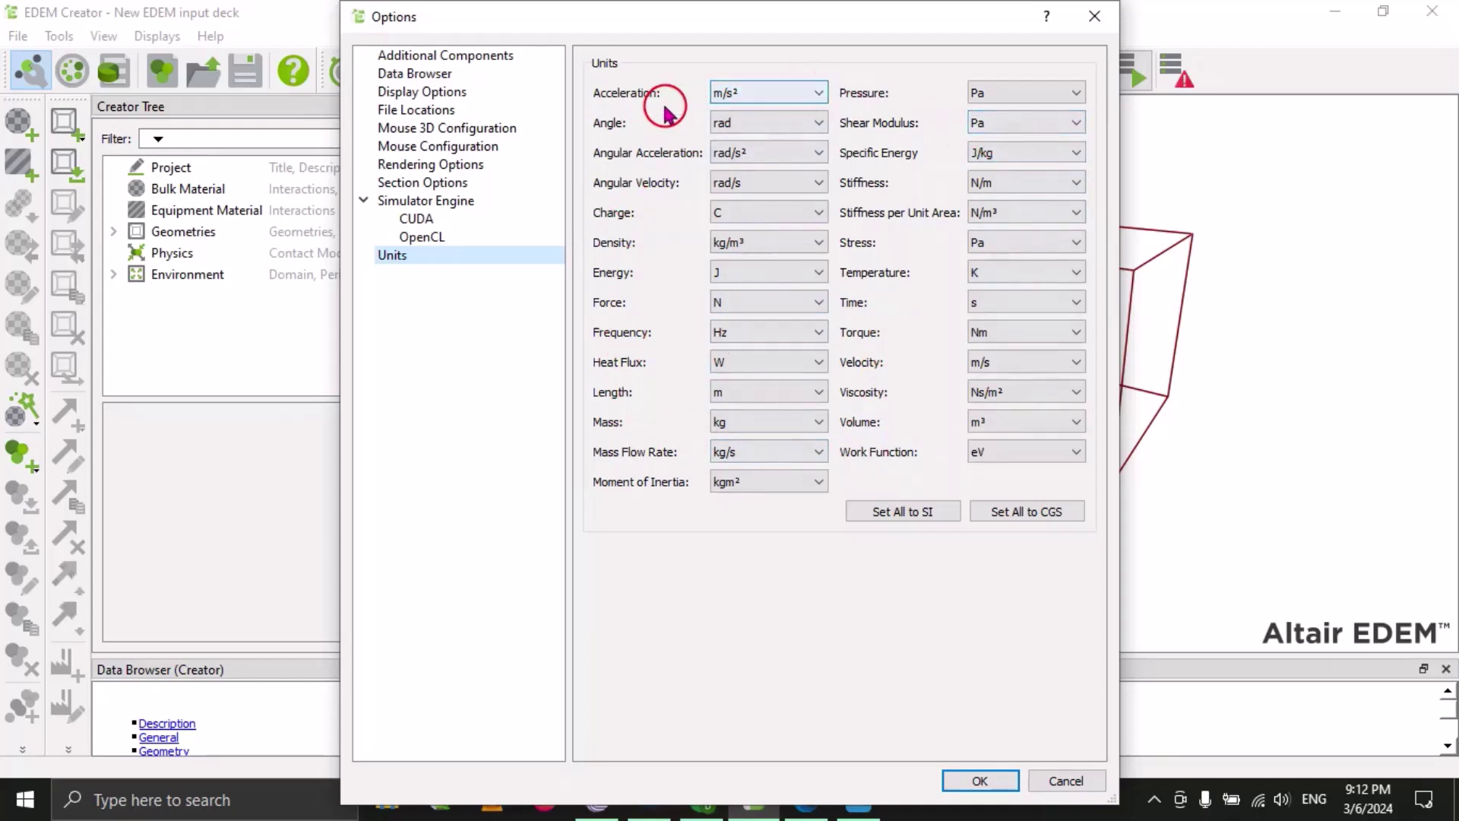
click(806, 95)
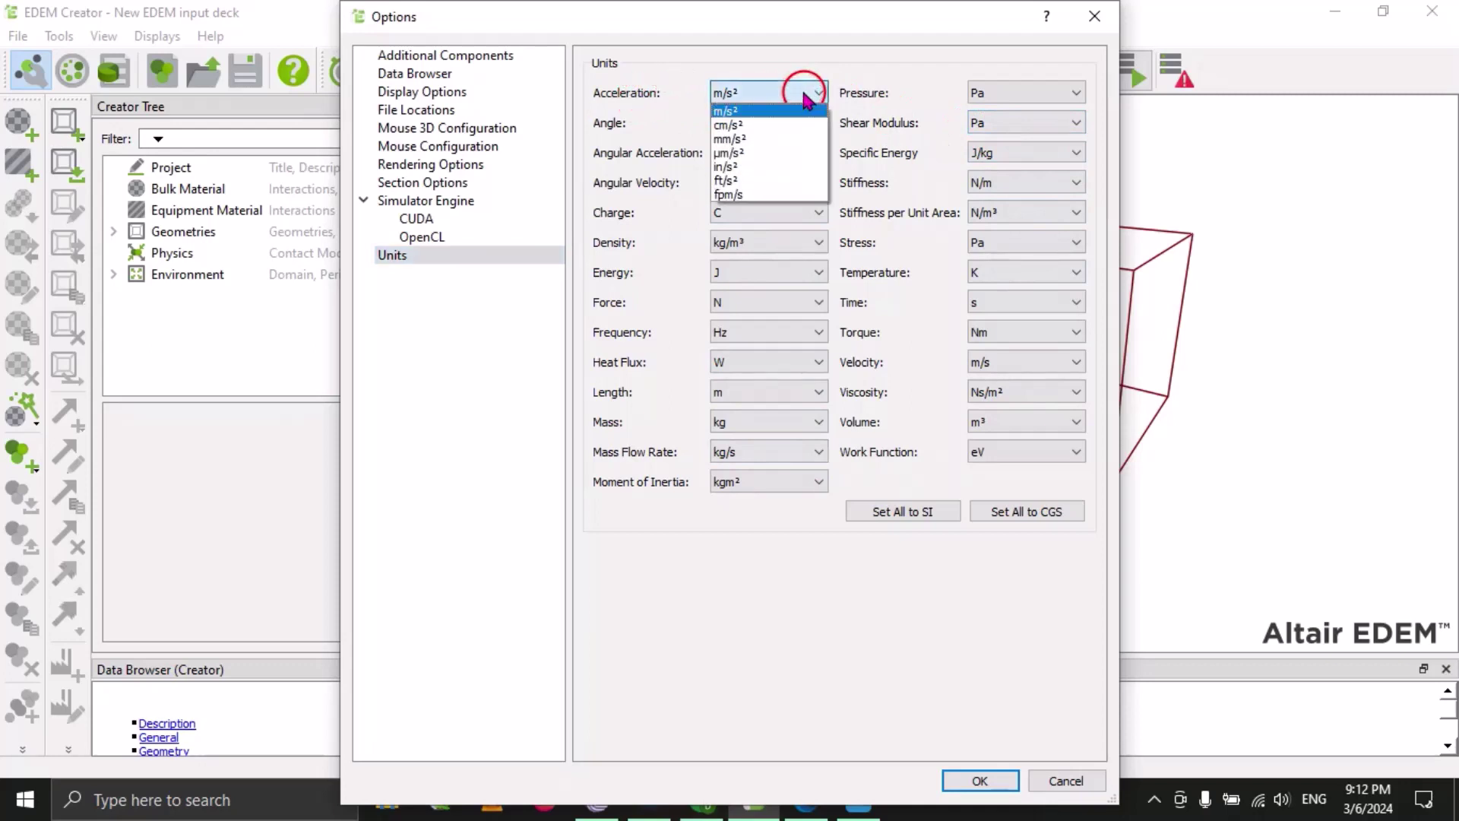
click(738, 140)
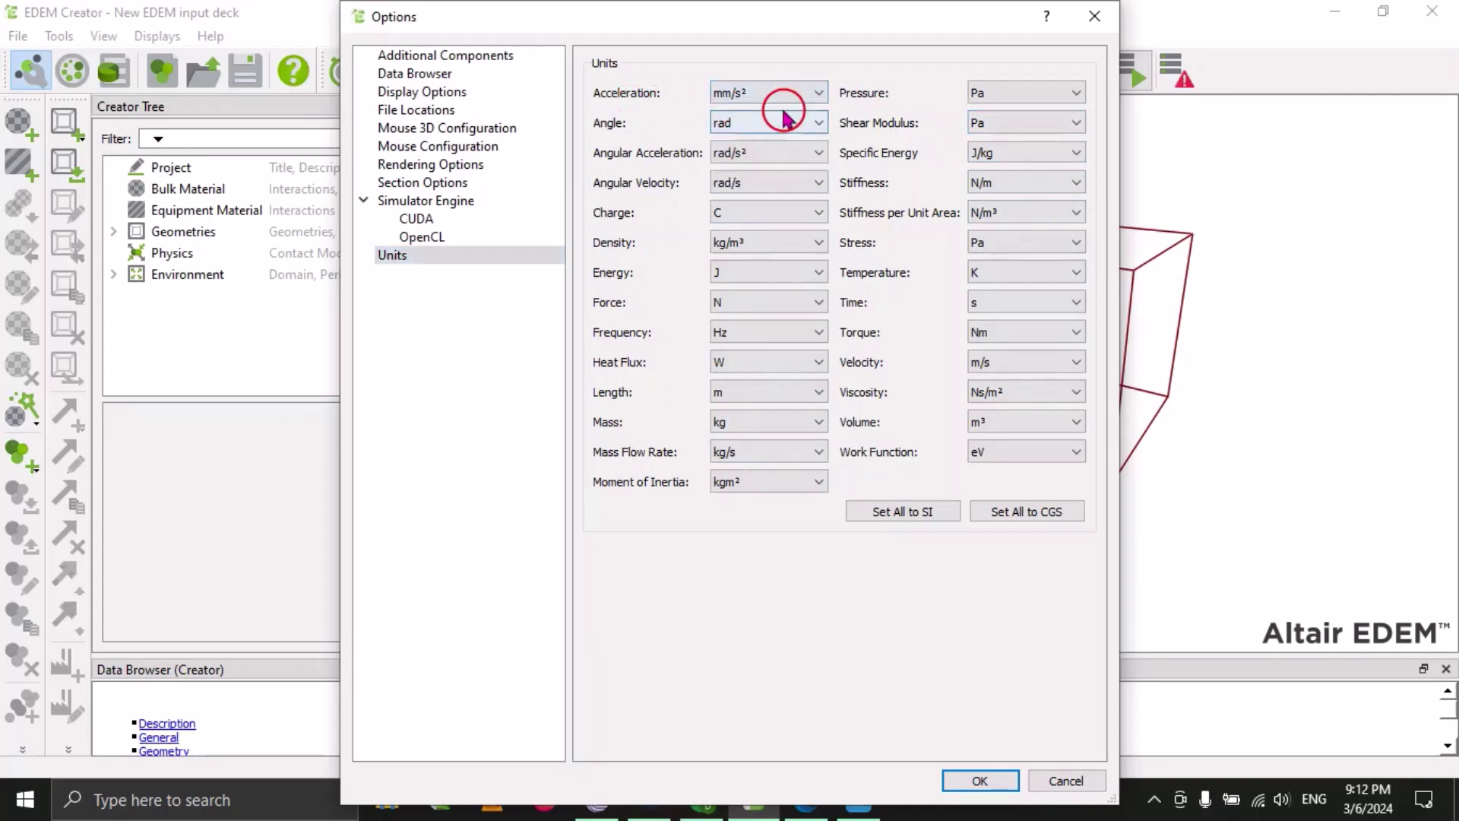
click(796, 124)
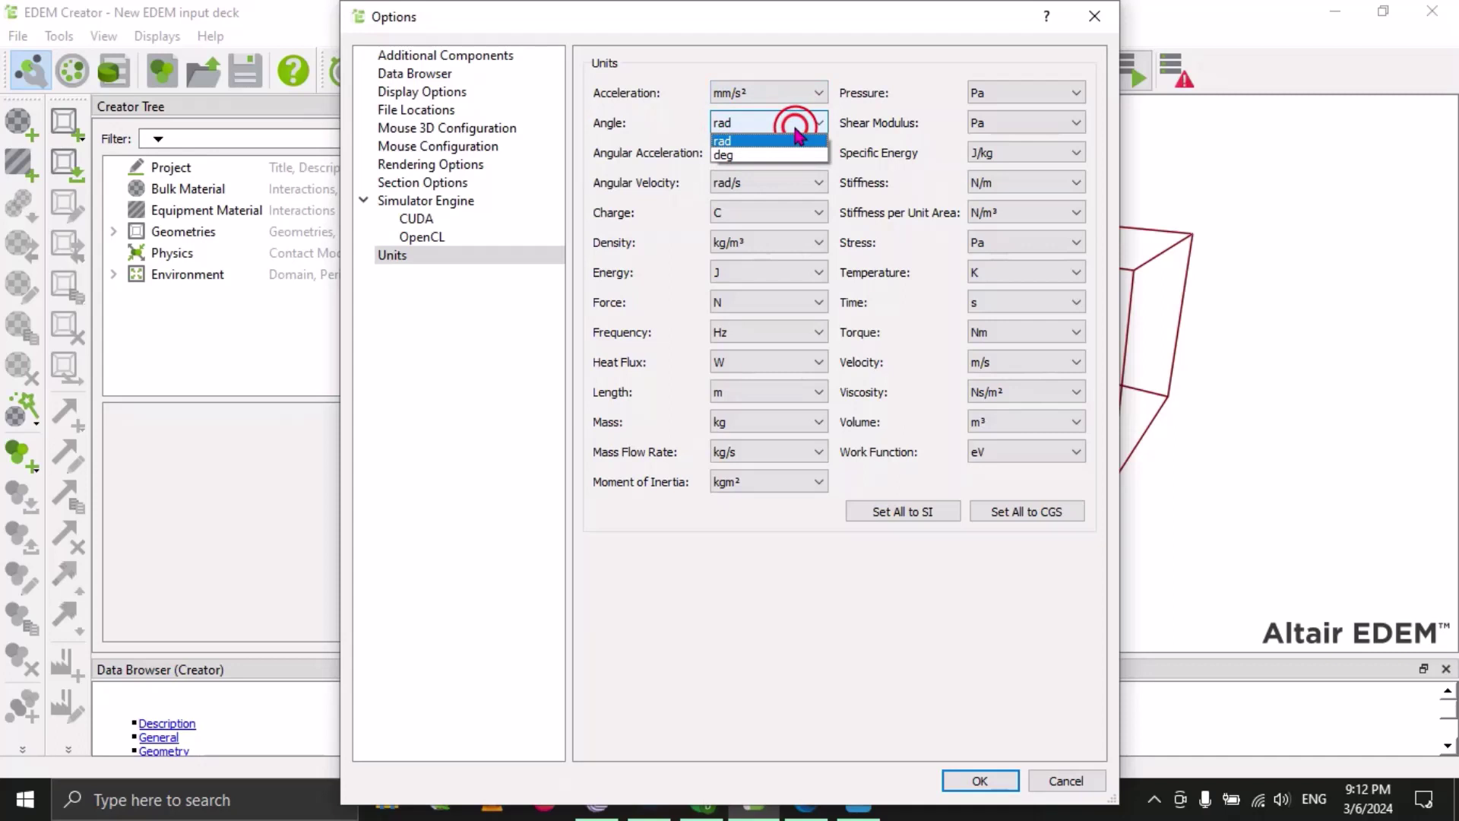
click(736, 156)
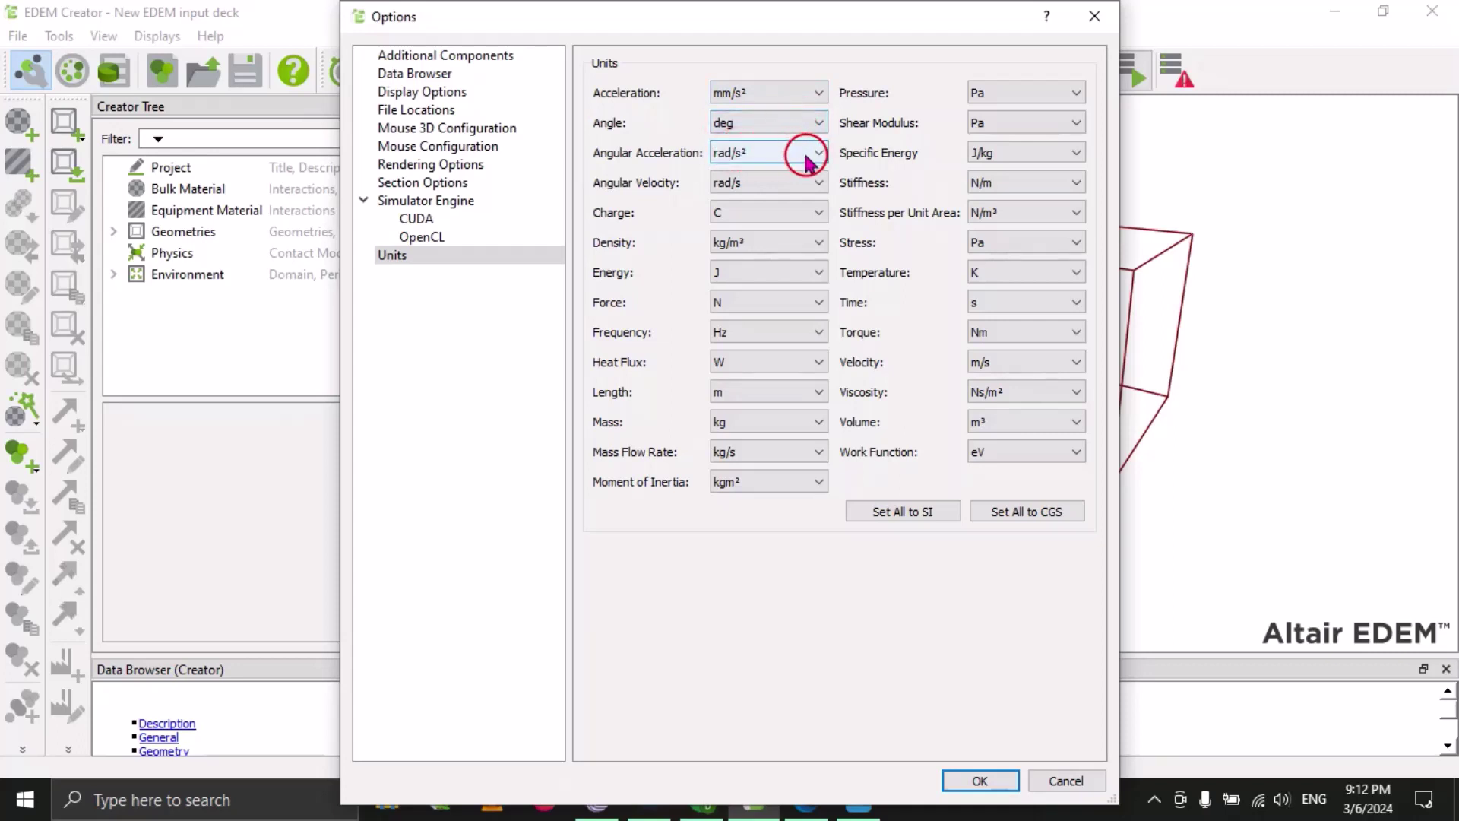
click(977, 781)
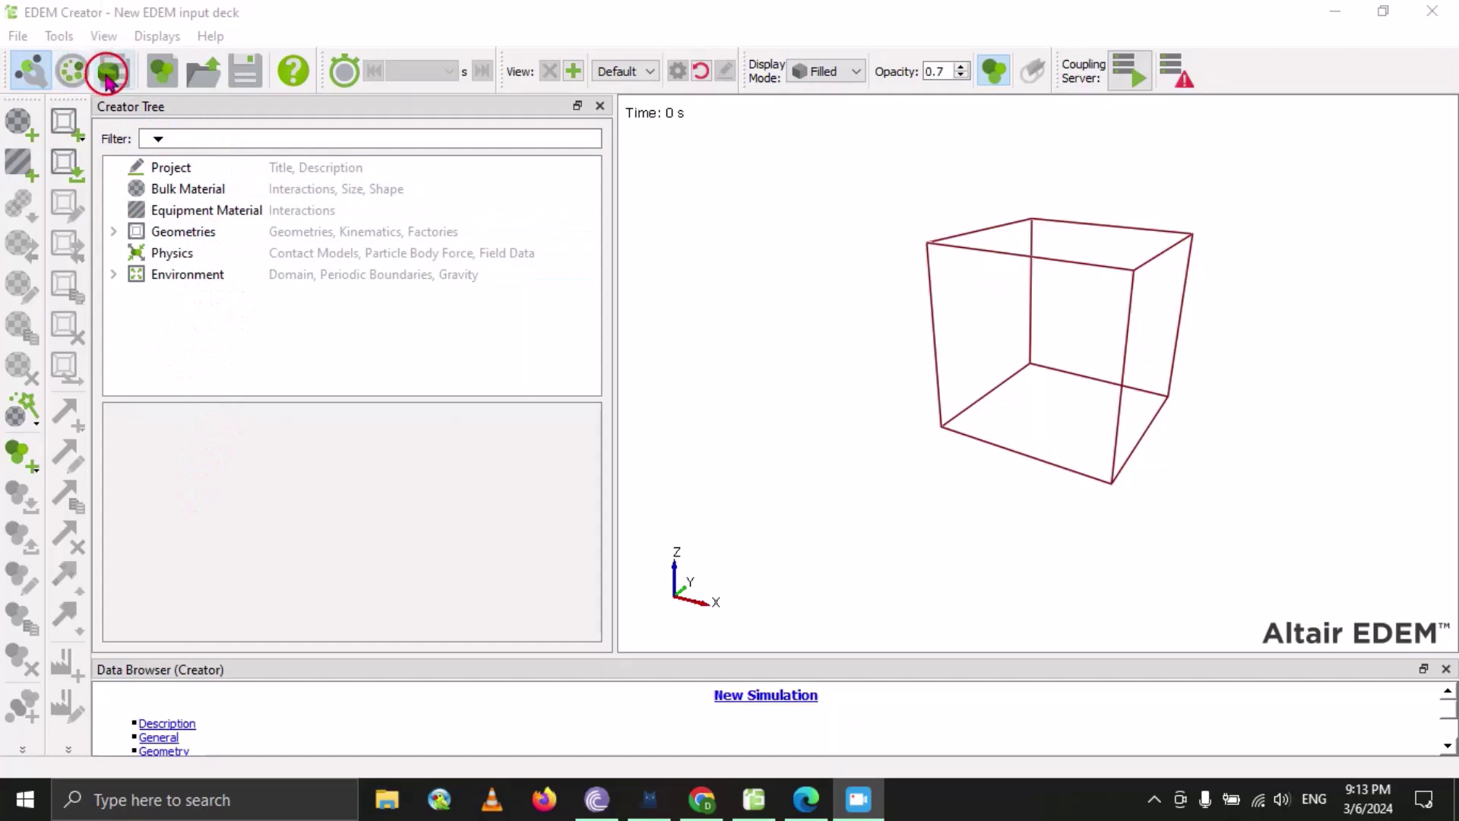
Switch to EDEM Simulator, saving the simulation deck as New EDEM input deck in the Documents folder.
click(79, 74)
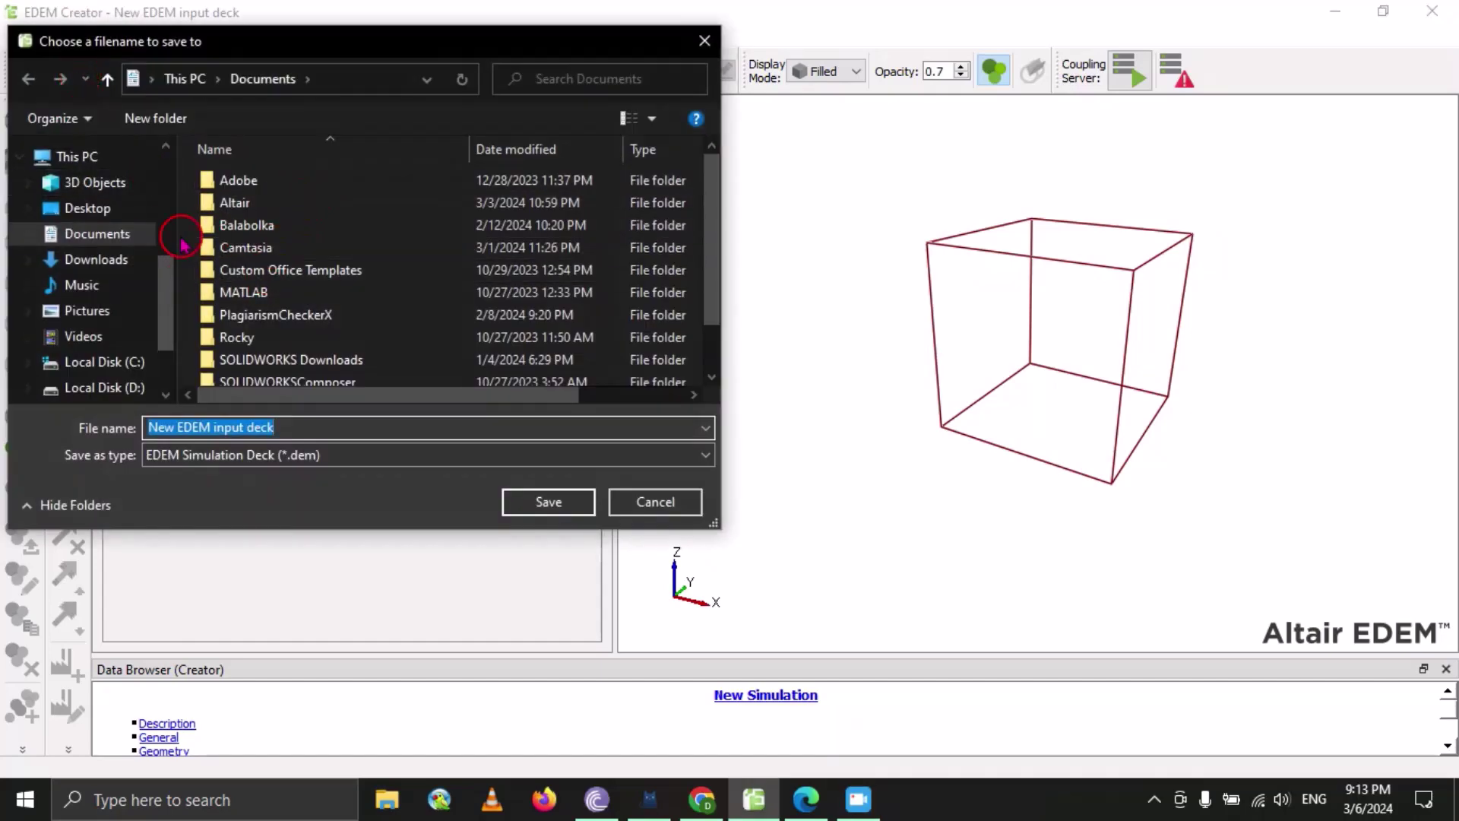
click(542, 511)
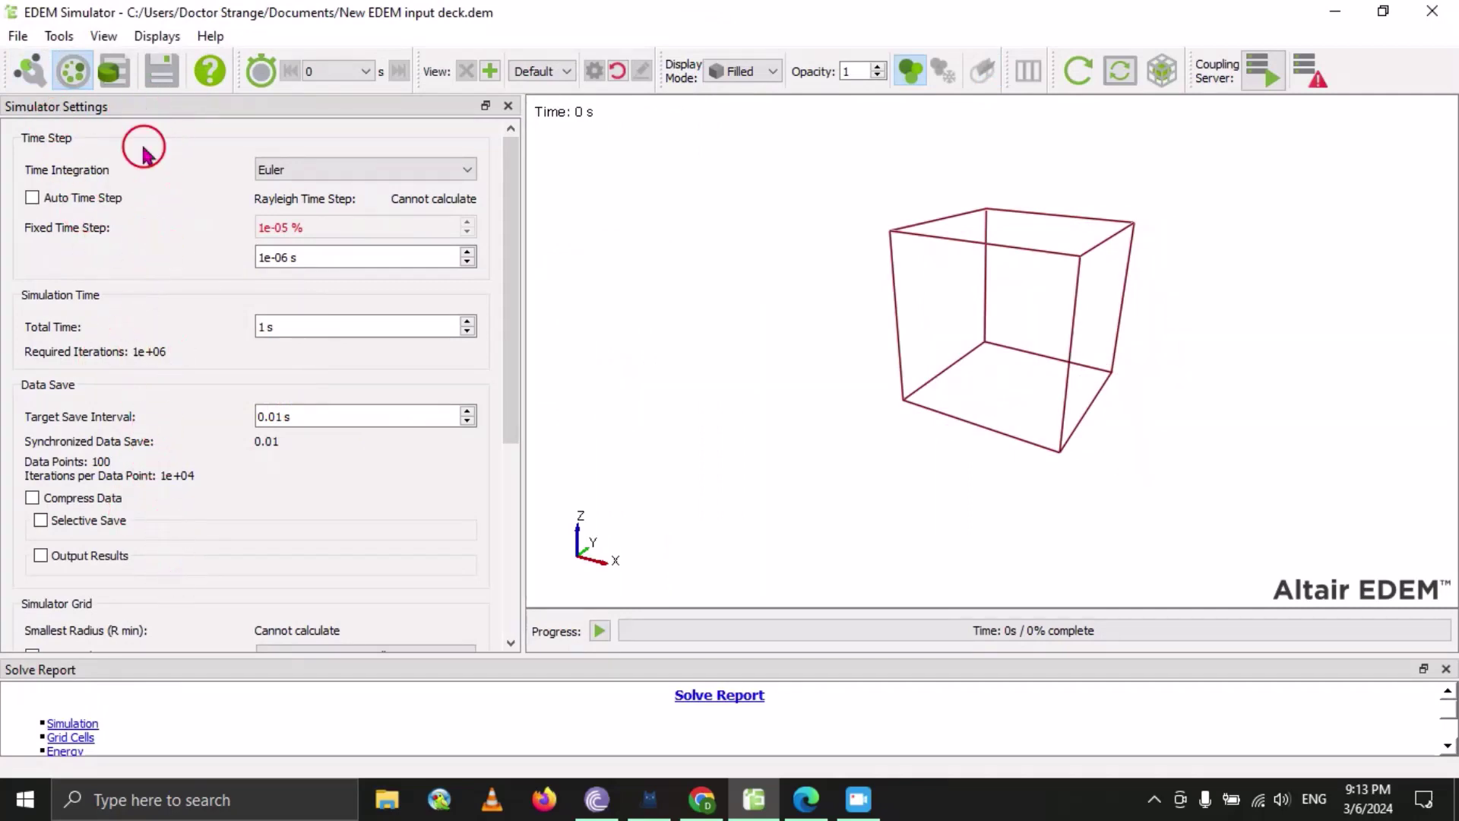
Look through the Analyst, Creator and Simulator workspaces and return to the Creator.
click(114, 70)
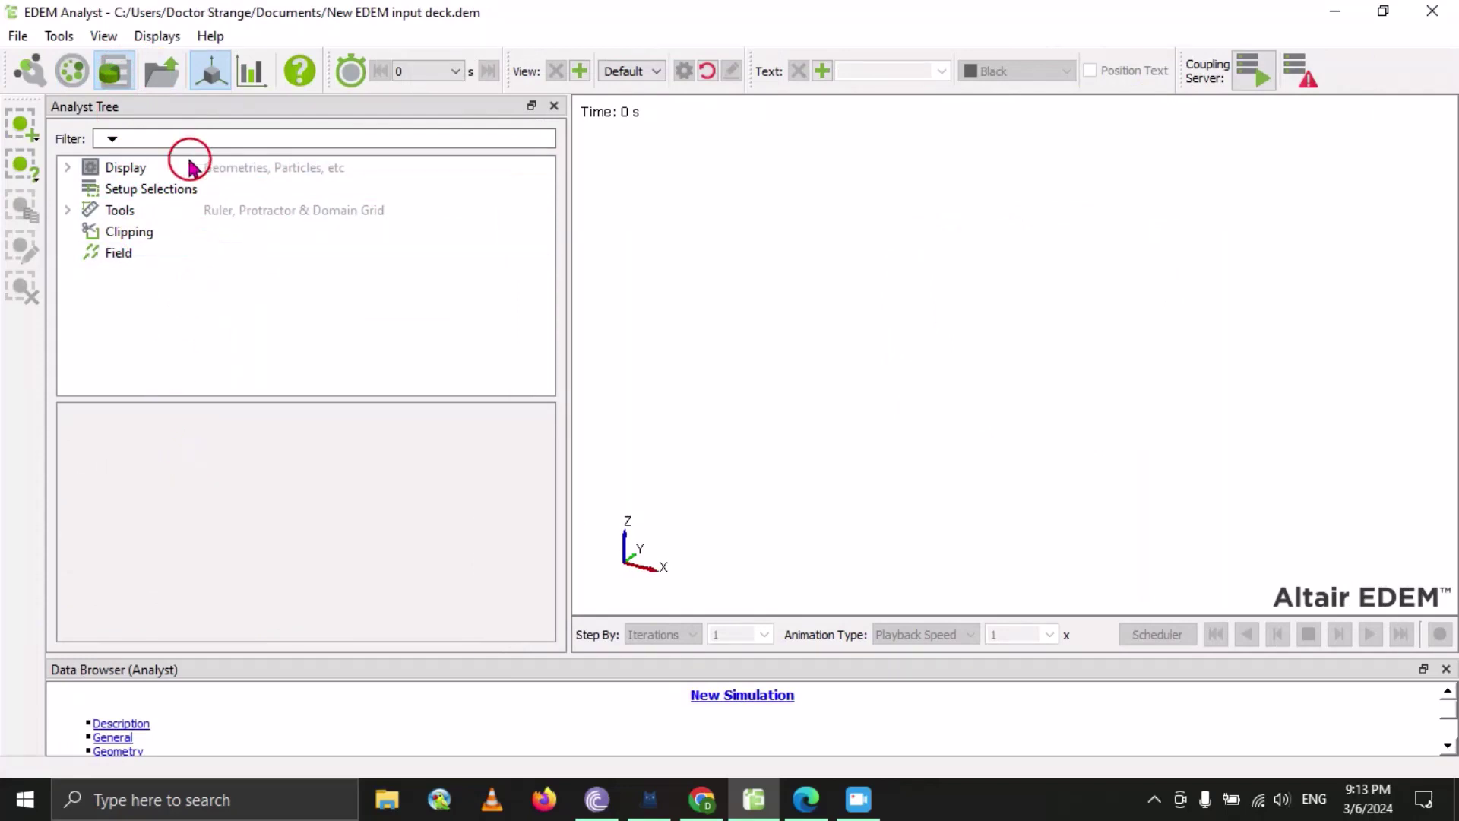
click(27, 69)
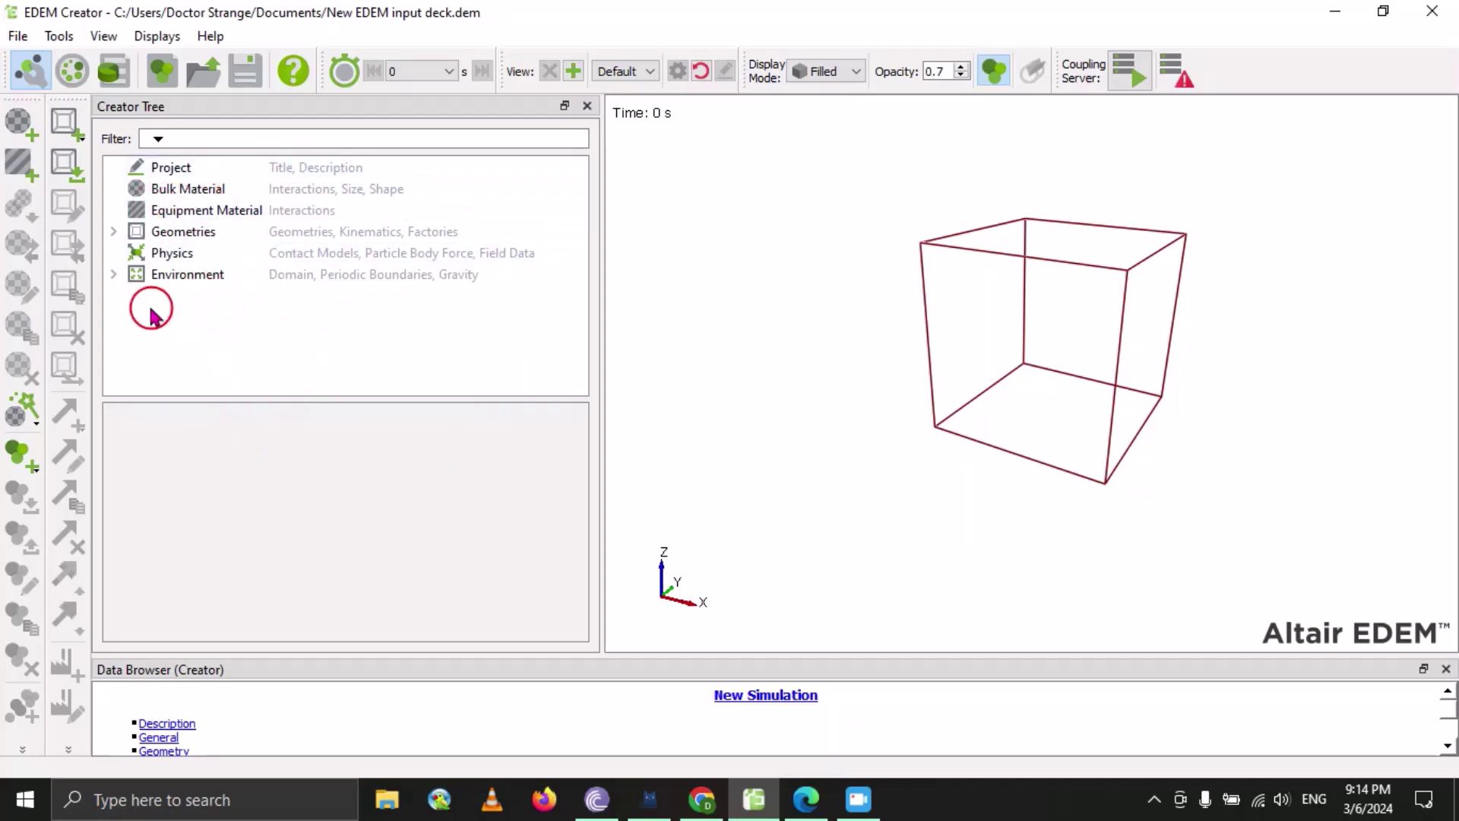
click(76, 72)
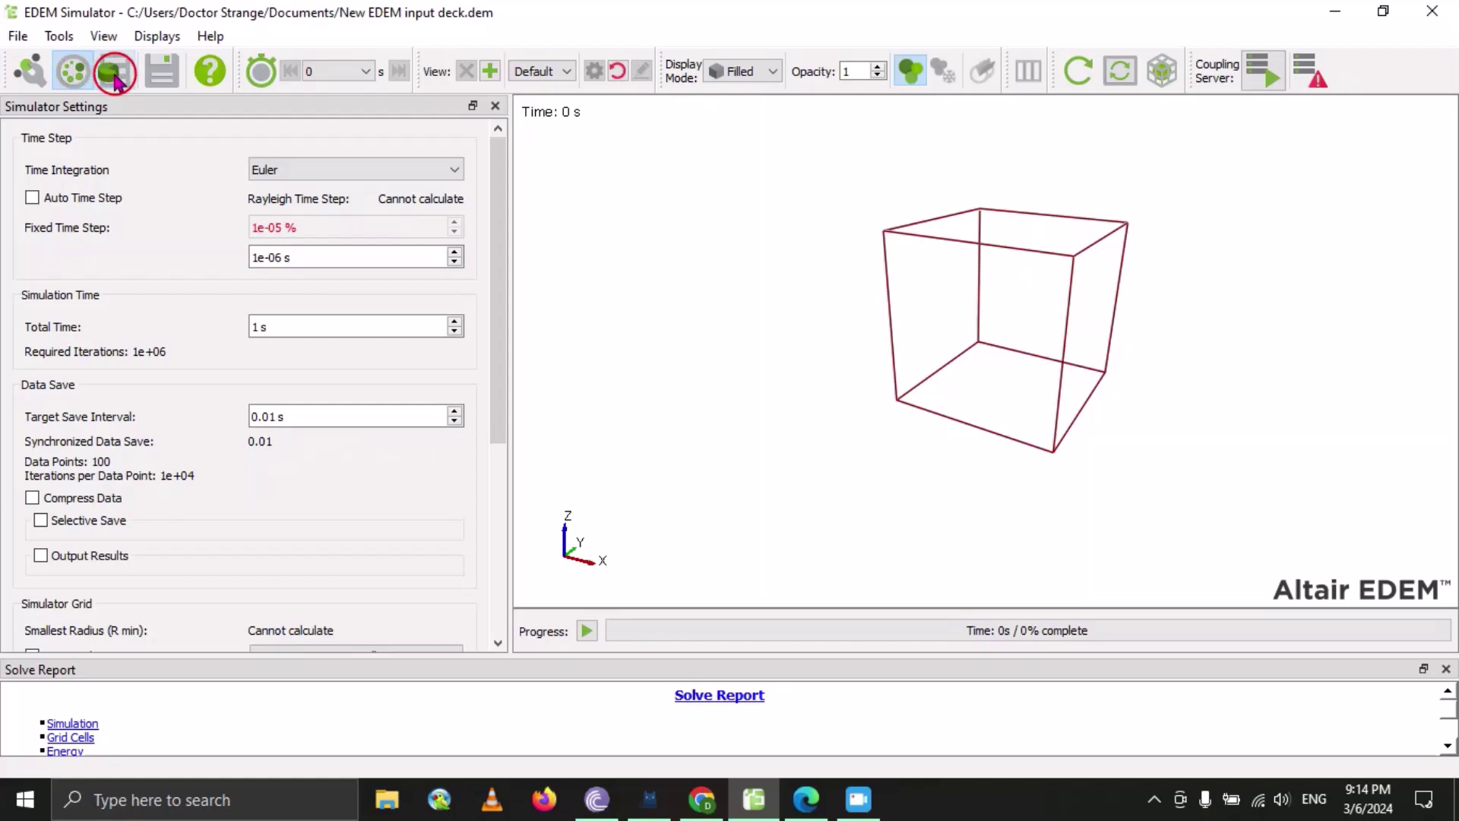
click(114, 72)
click(32, 70)
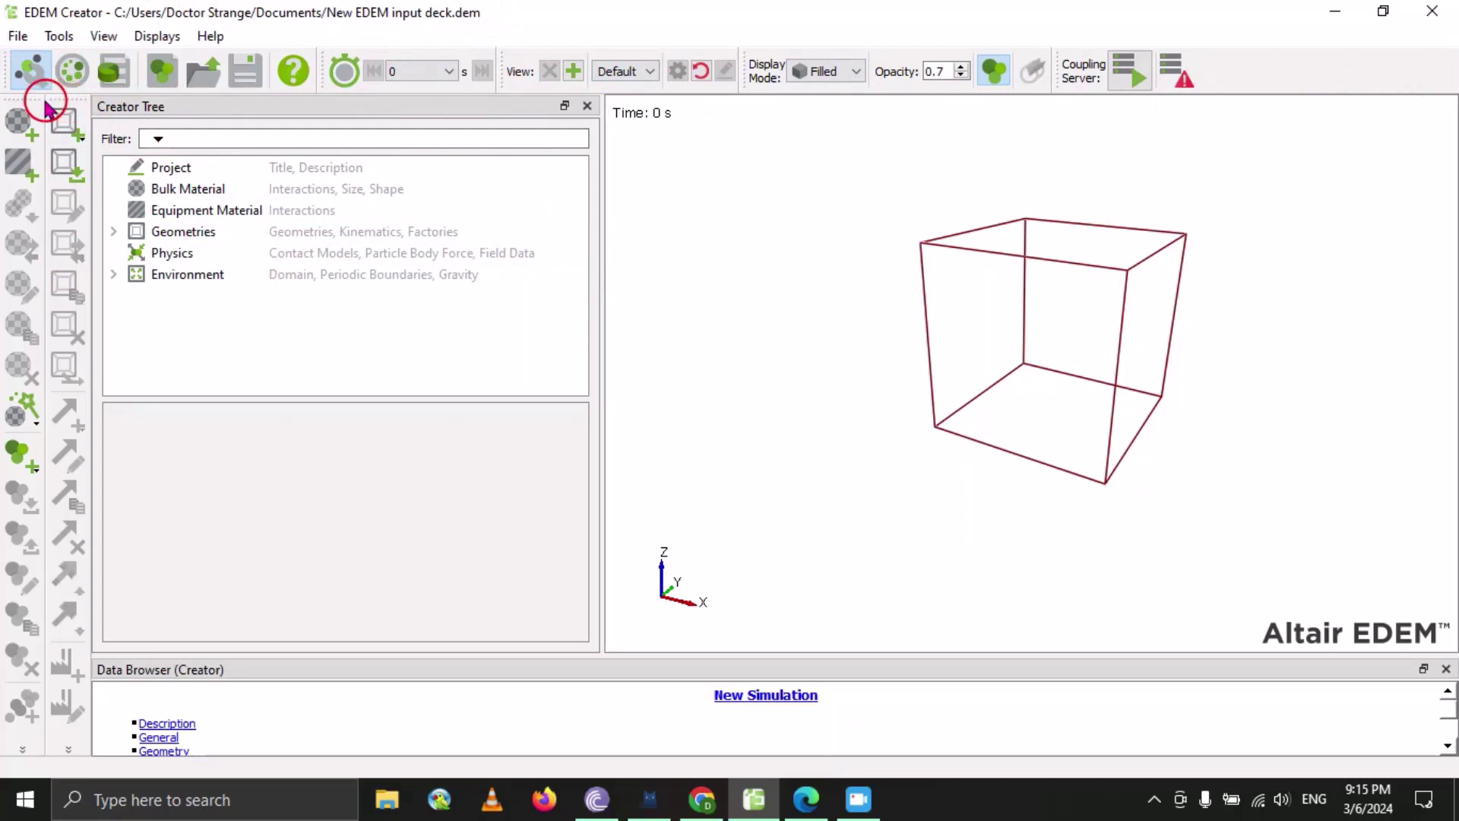
Dock the bulk material toolbar horizontally below the main toolbar and the geometry toolbar vertically beside the Creator Tree.
mouse_move(69, 100)
mouse_down()
mouse_move(153, 114)
mouse_move(49, 98)
mouse_move(61, 111)
mouse_move(71, 87)
mouse_move(88, 100)
mouse_up()
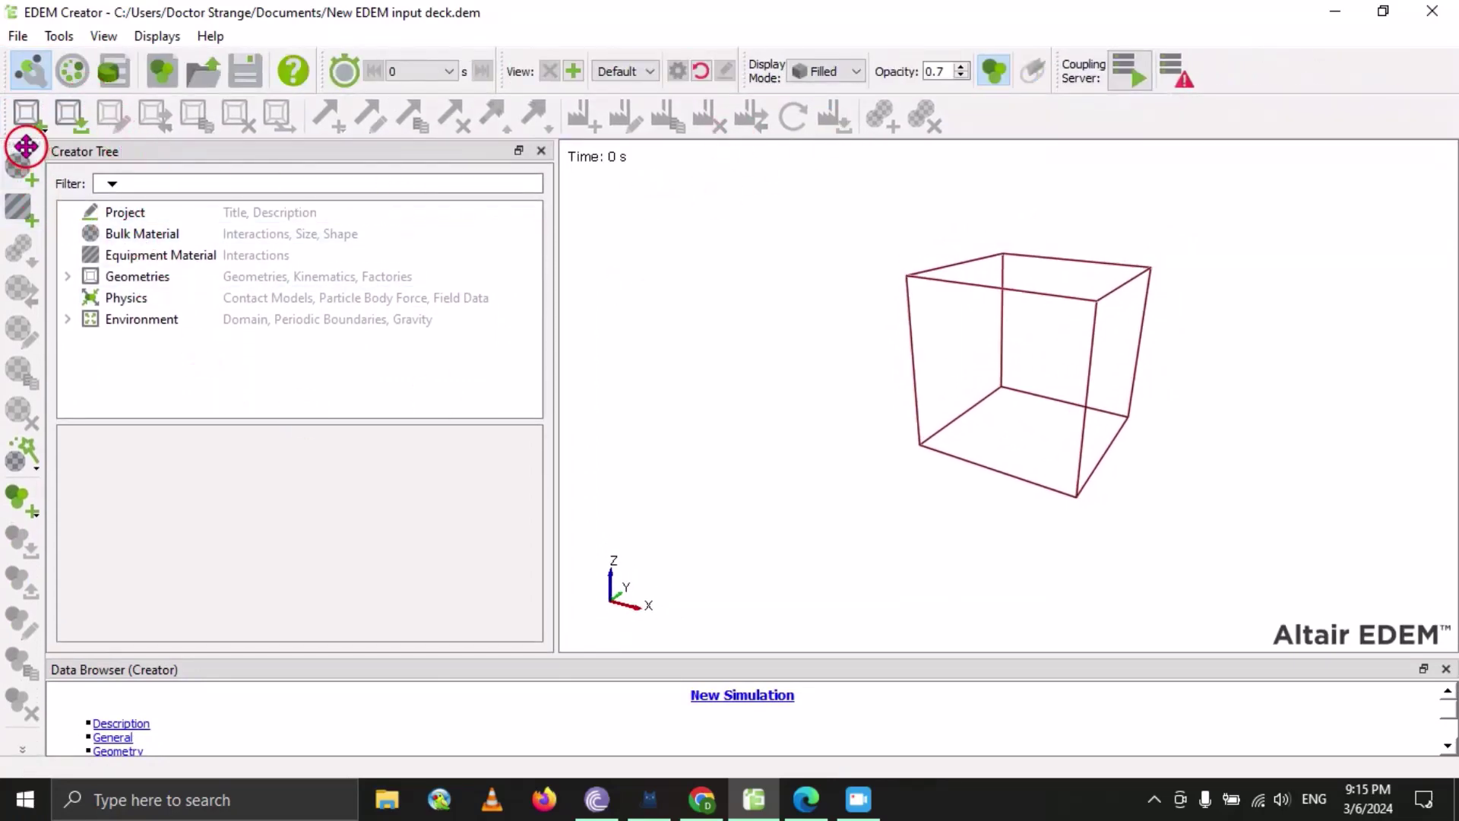
mouse_move(26, 145)
mouse_down()
mouse_move(489, 153)
mouse_move(43, 152)
mouse_up()
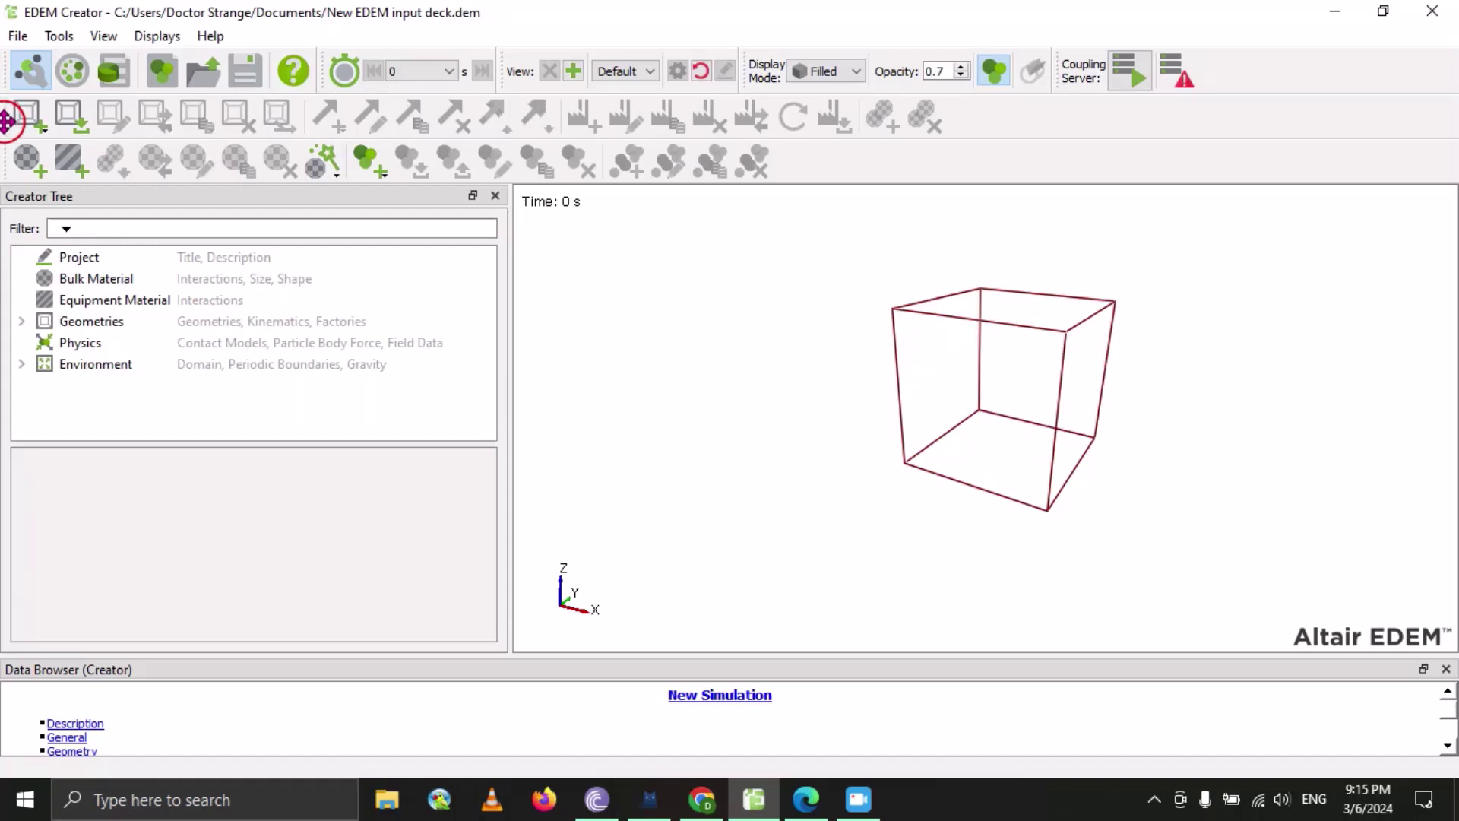
drag(11, 113, 10, 170)
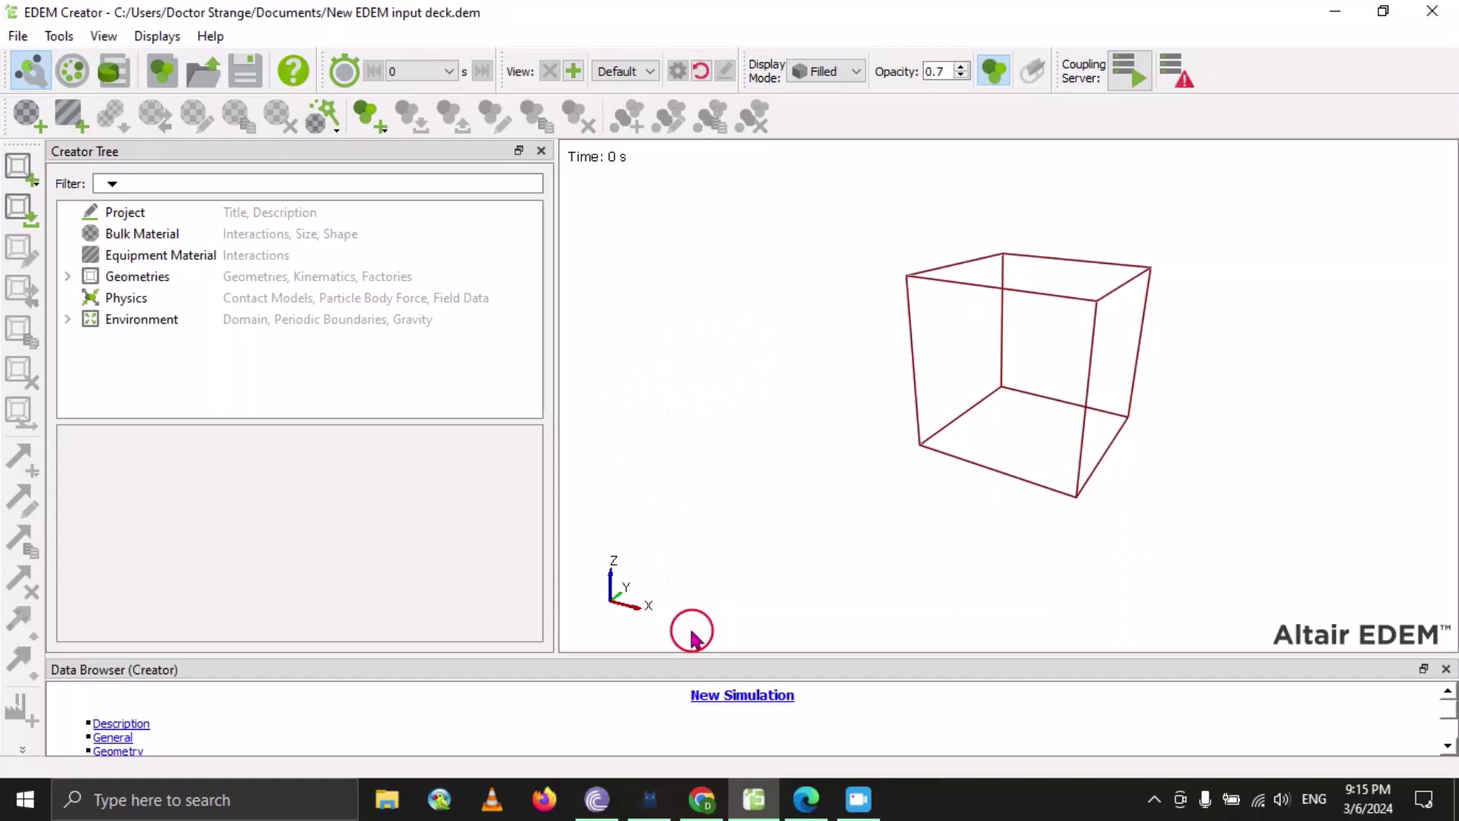
Look over the layout choices for showing or splitting displays, and open the EDEM help documentation.
click(156, 36)
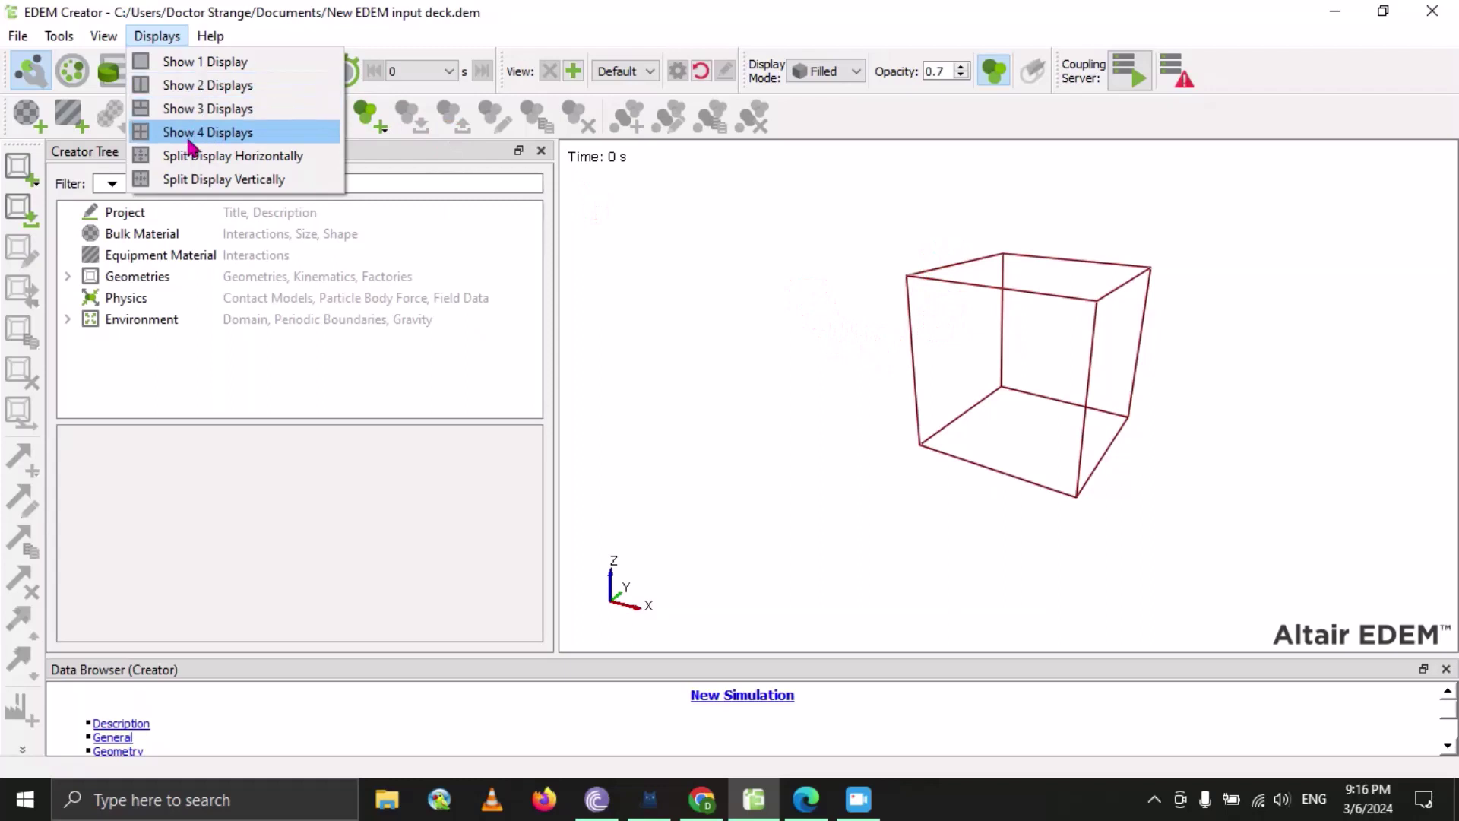
click(238, 187)
mouse_move(210, 36)
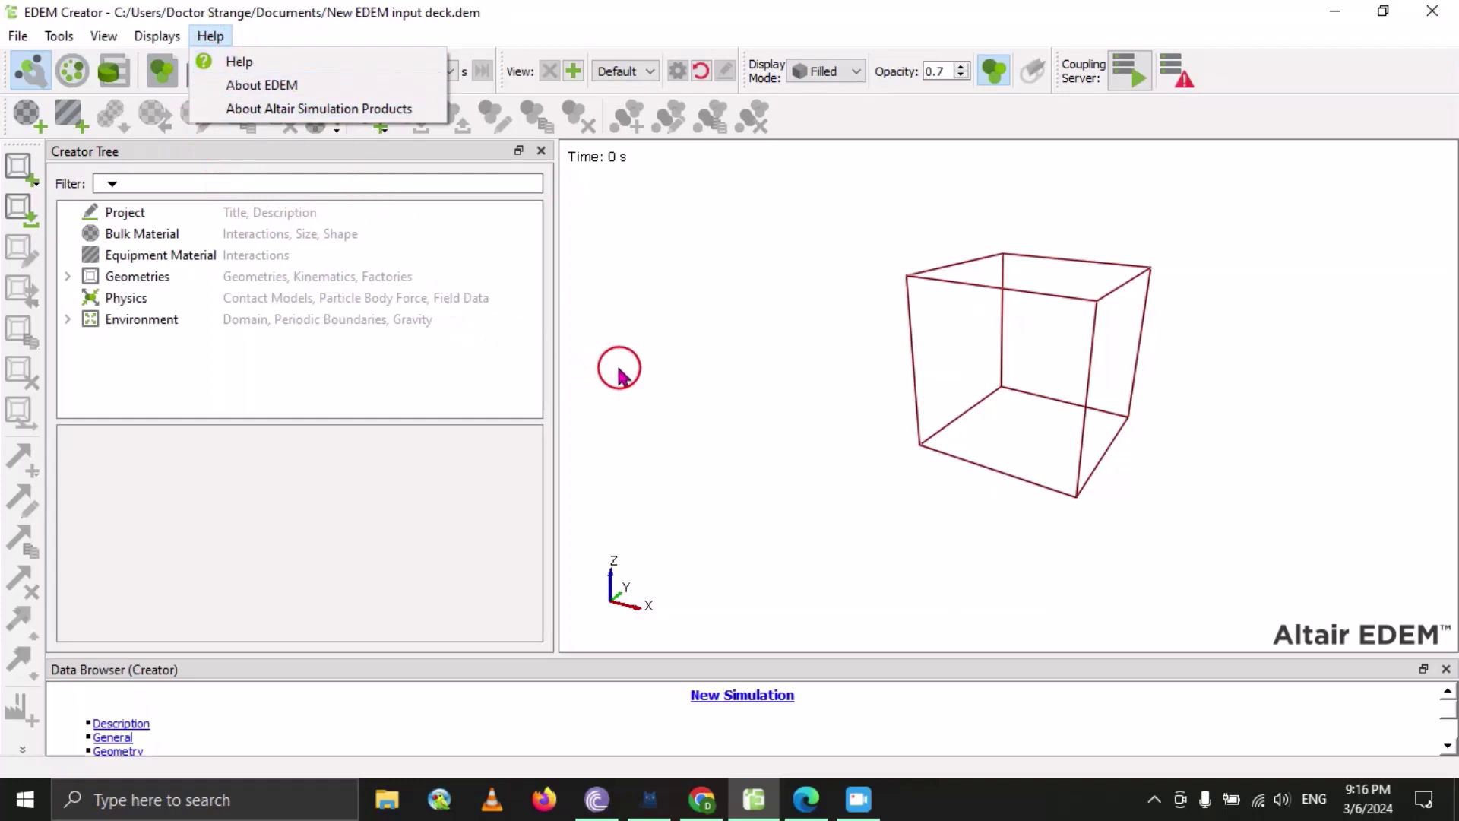
click(280, 65)
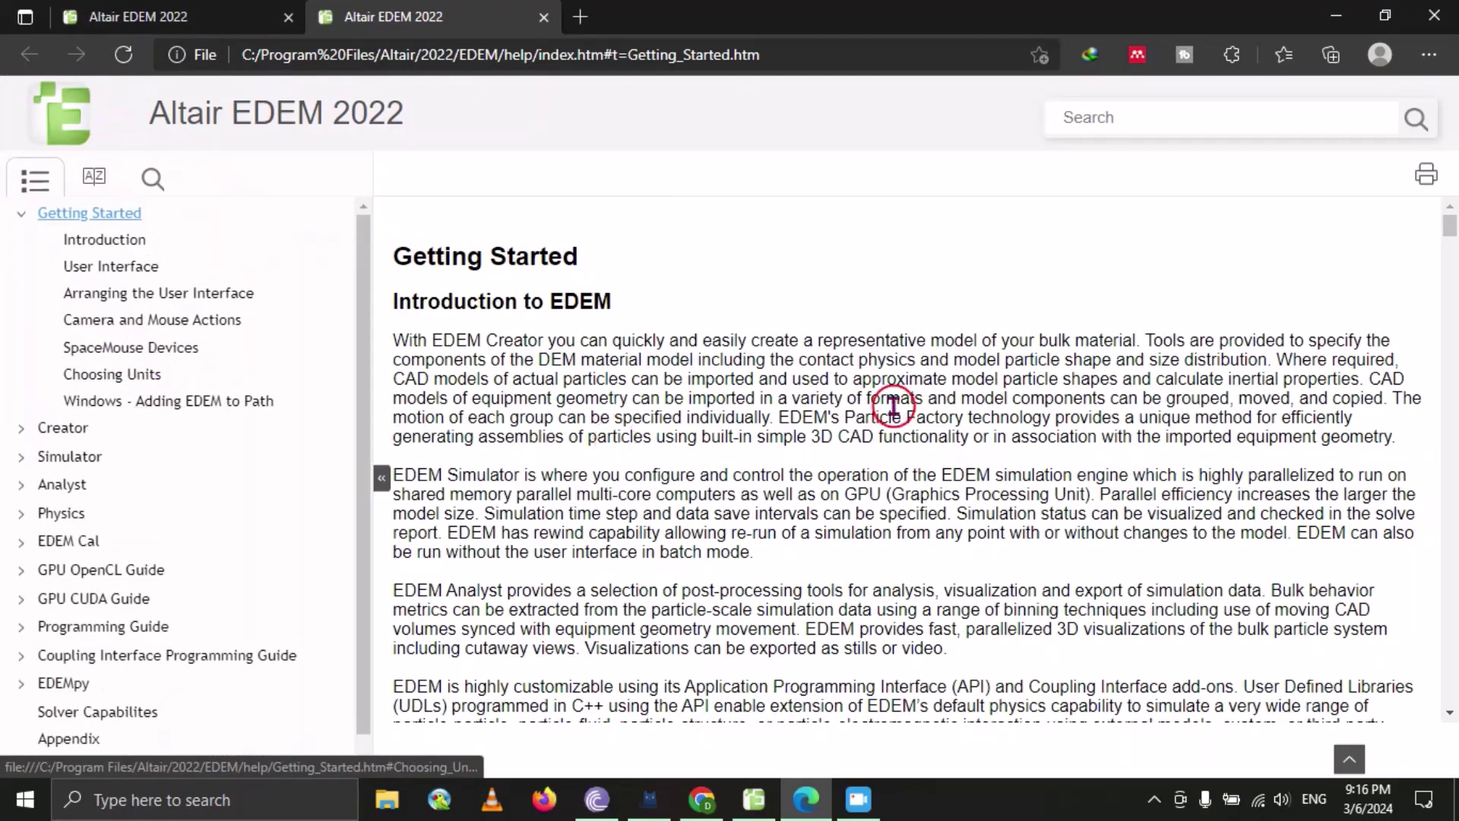
Skim the Getting Started help page on the user interface and camera and mouse actions, and return to EDEM Creator.
scroll(562, 411, down, 10)
scroll(575, 427, down, 20)
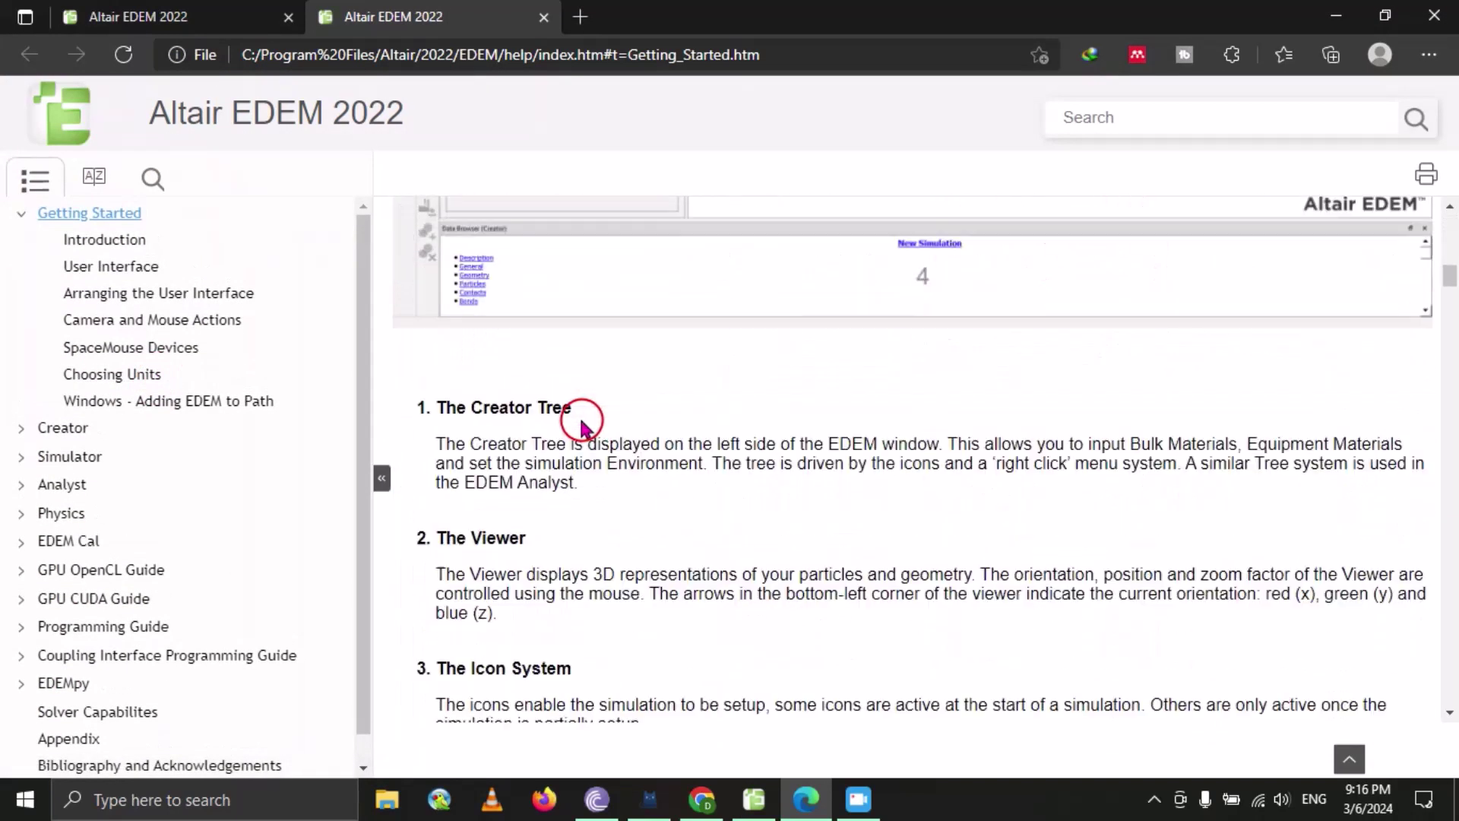
scroll(586, 425, down, 20)
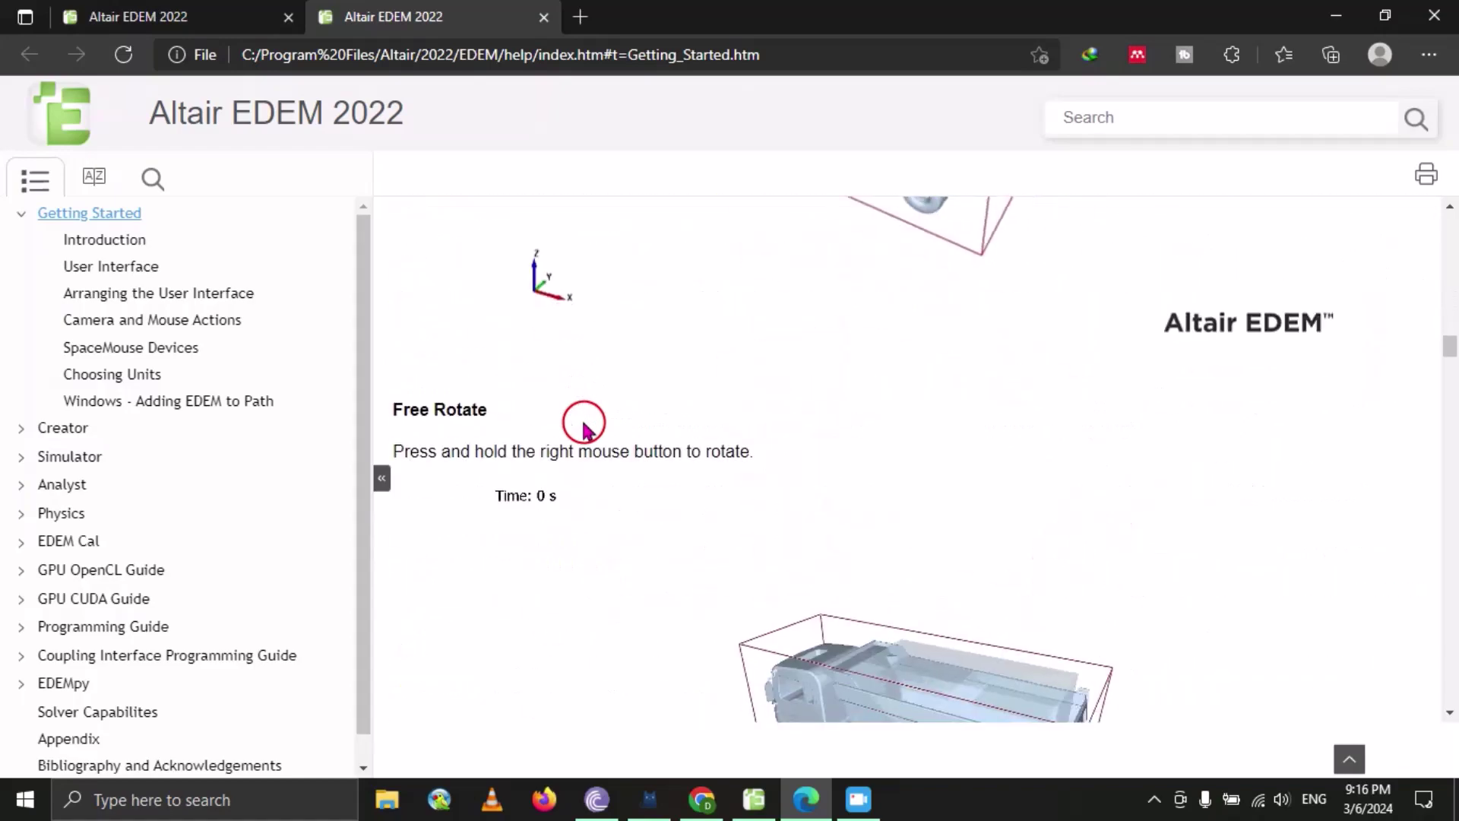
scroll(585, 422, up, 20)
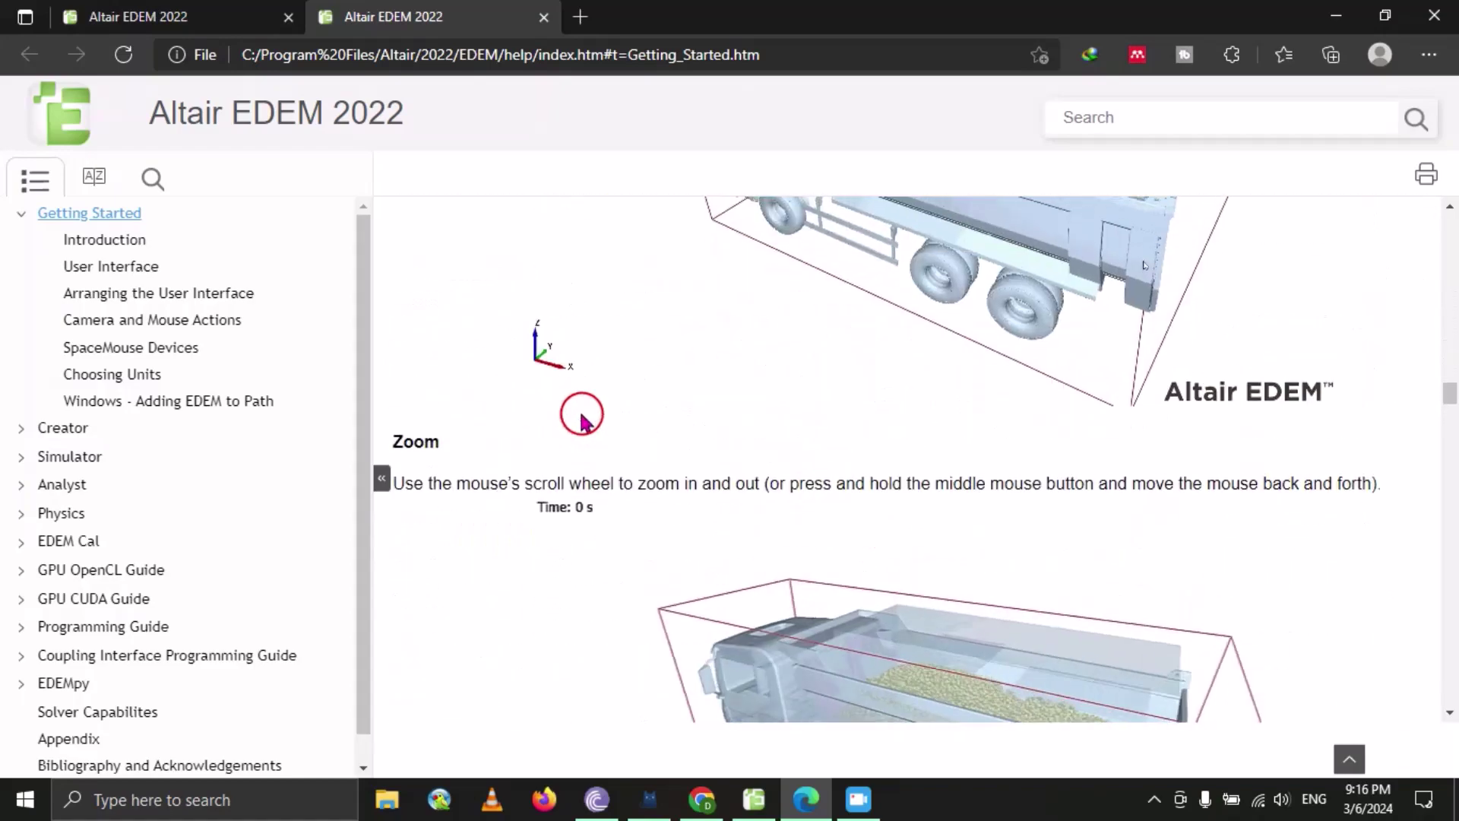
scroll(580, 416, up, 15)
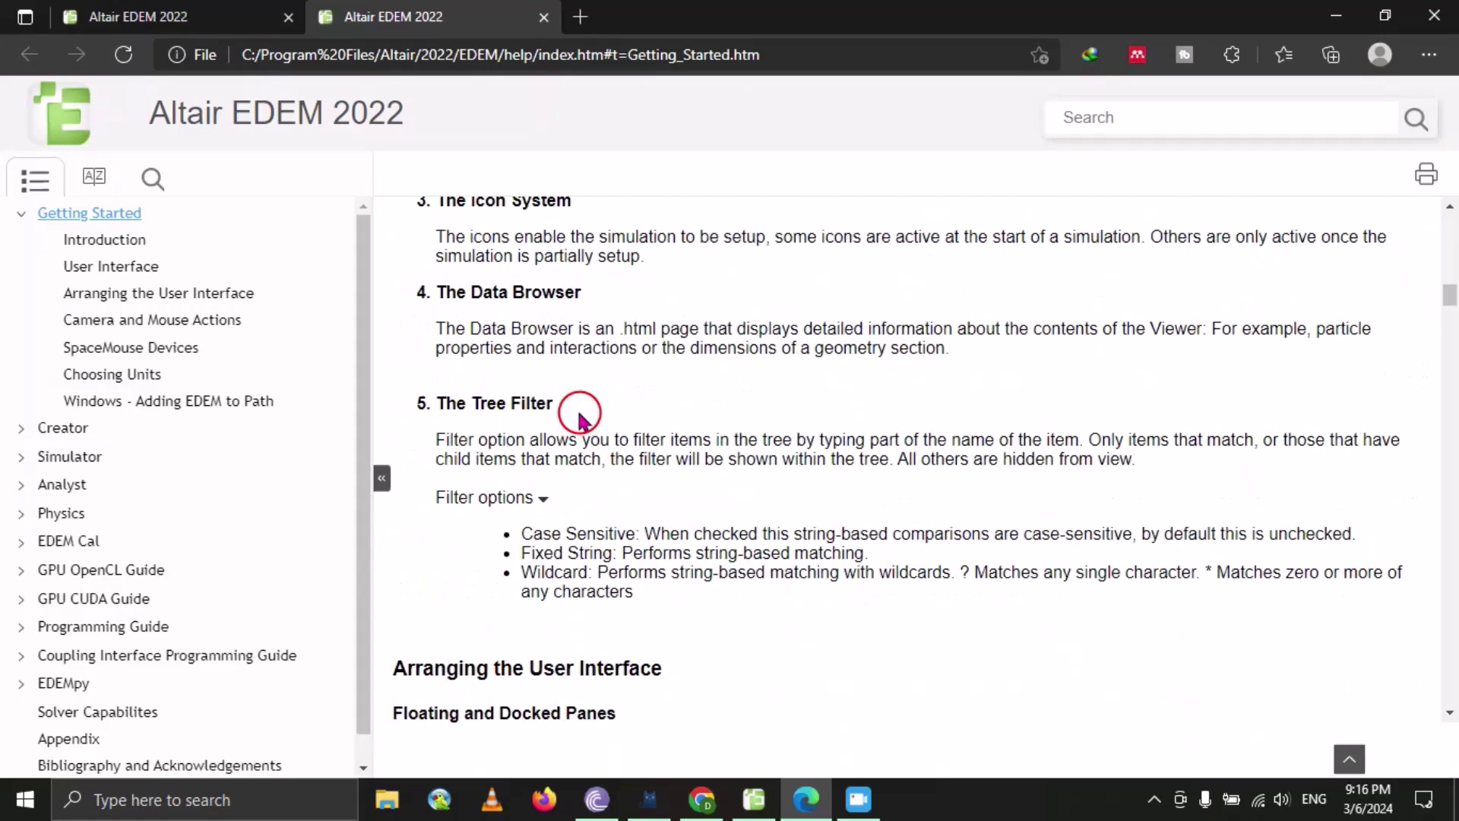
scroll(579, 417, up, 8)
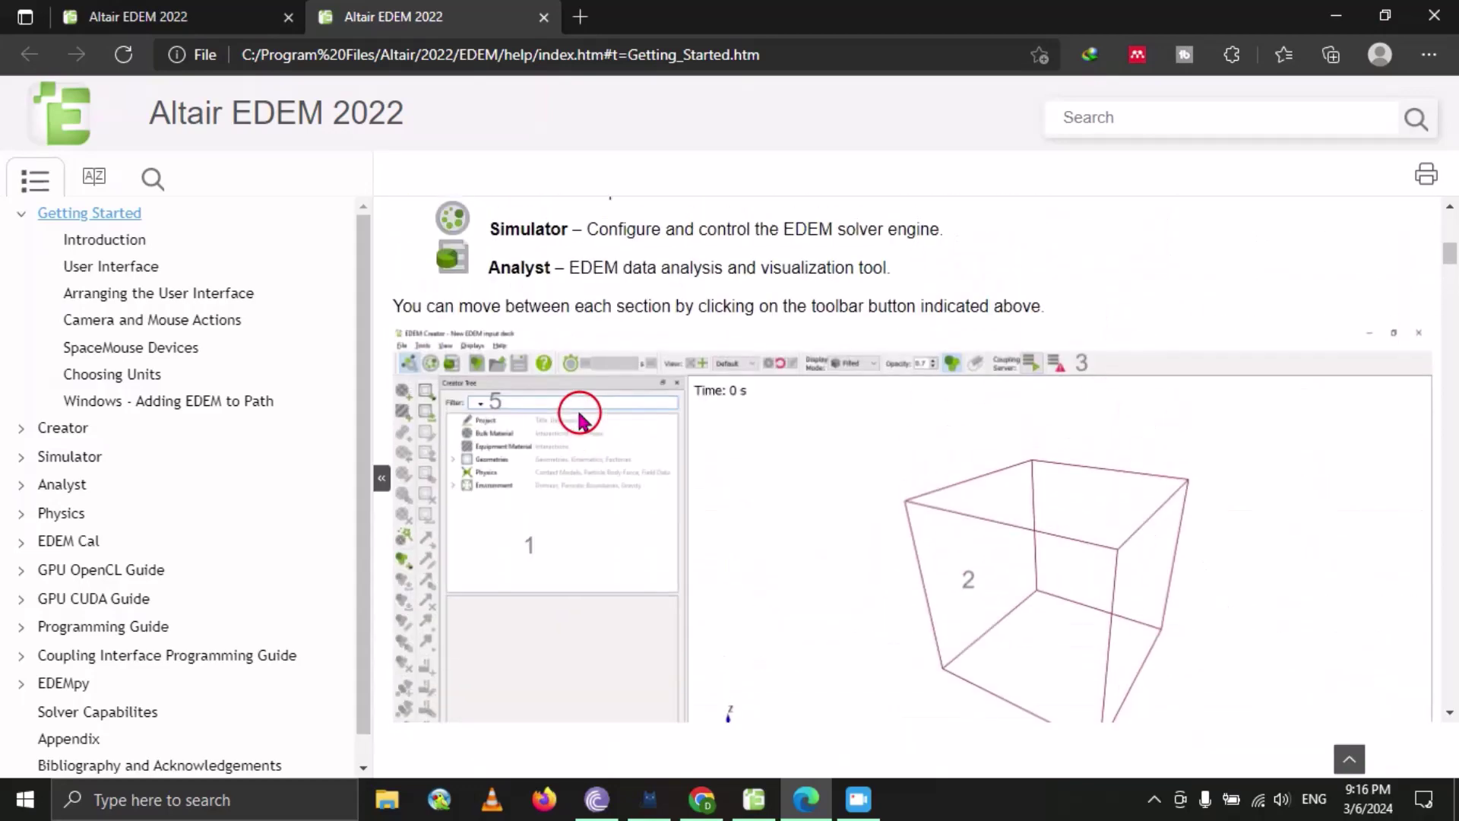
click(1336, 15)
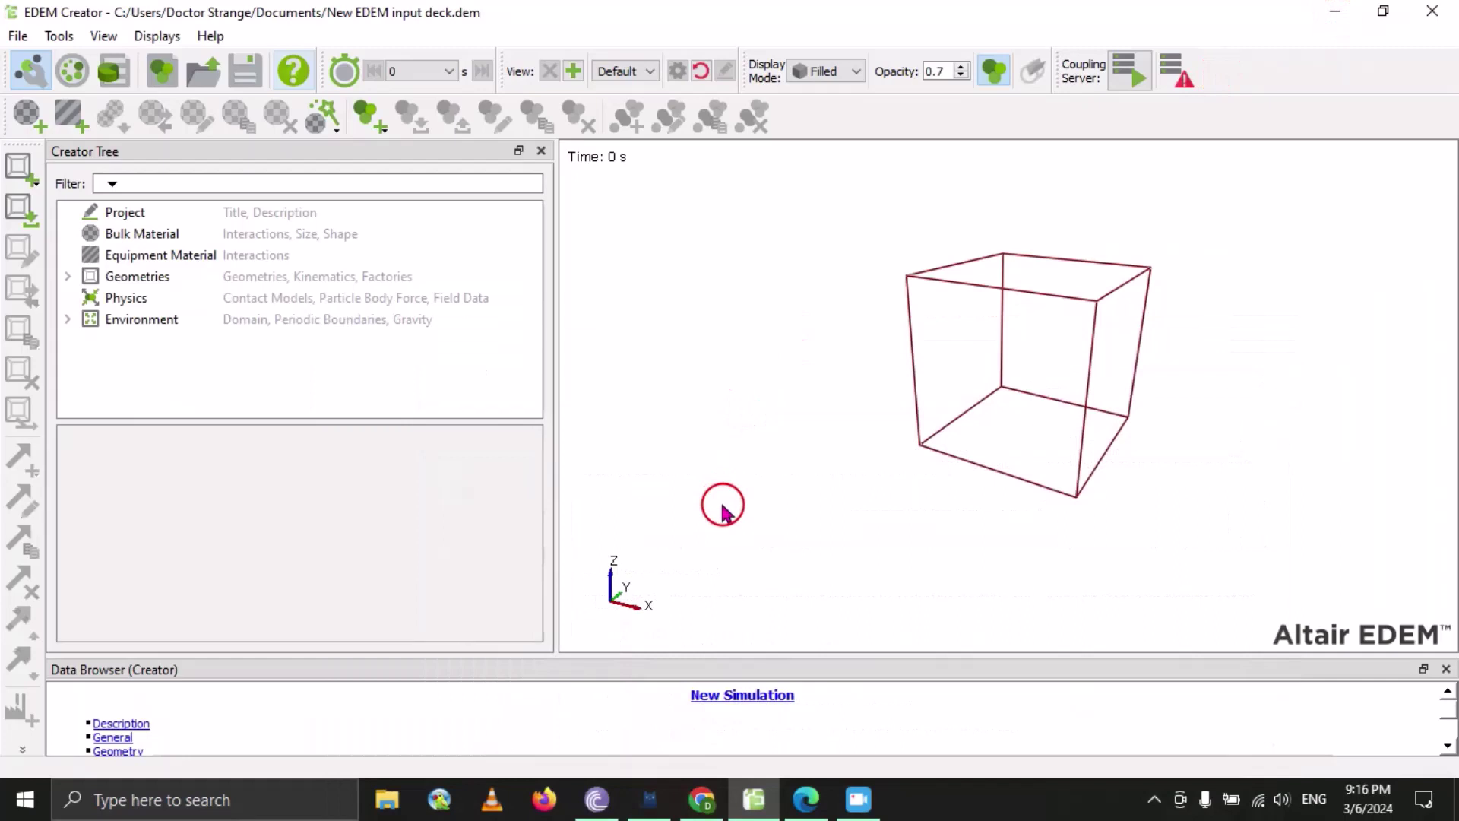